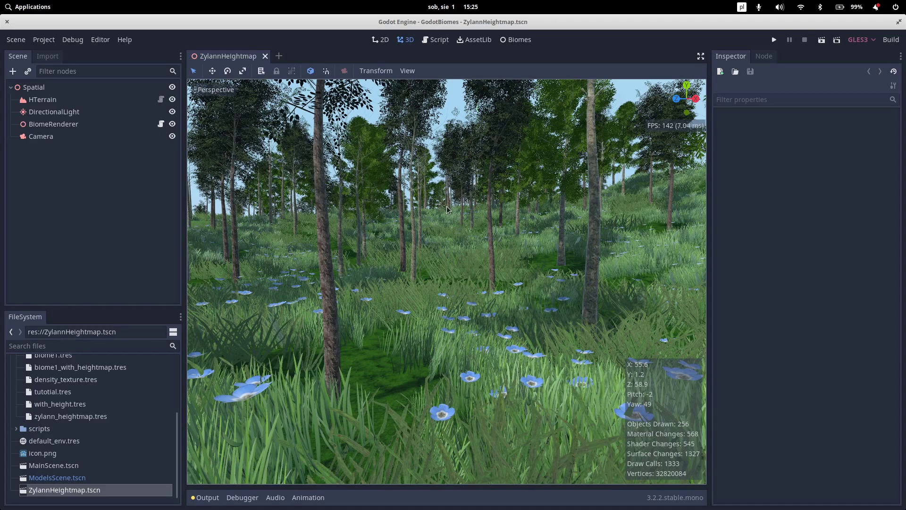
Step: Select the HTerrain node, choose texture slot 0 and paint the dark ground texture onto the terrain
{"action": "middle_click_drag", "start_coordinate": [435, 217], "coordinate": [297, 225]}
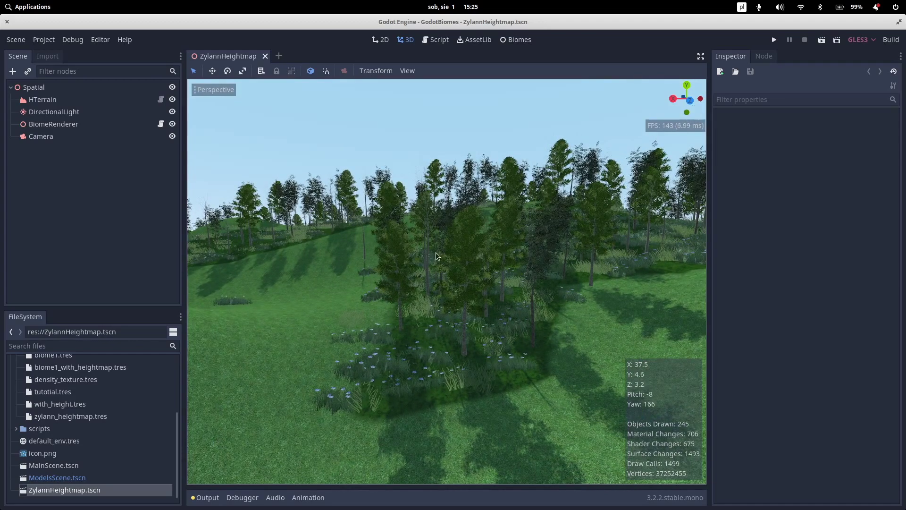
{"action": "middle_click_drag", "start_coordinate": [361, 233], "coordinate": [524, 291]}
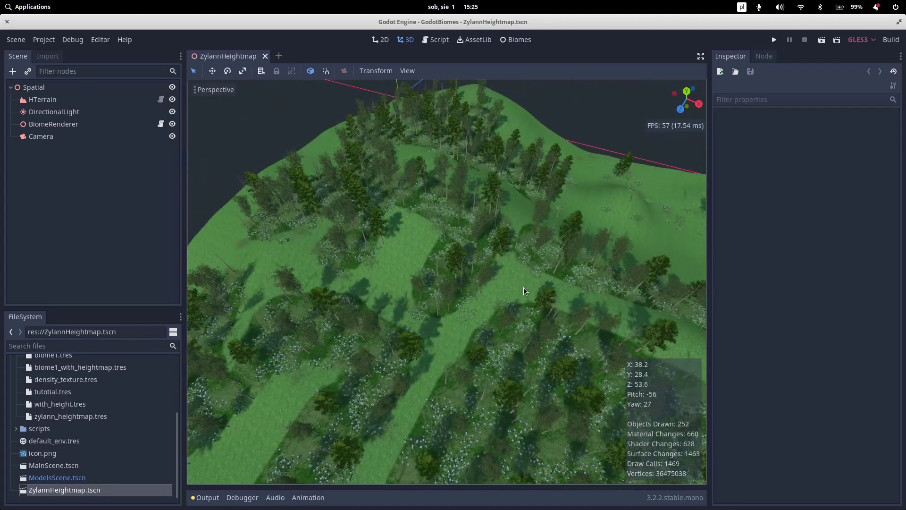
{"action": "left_click", "coordinate": [42, 99]}
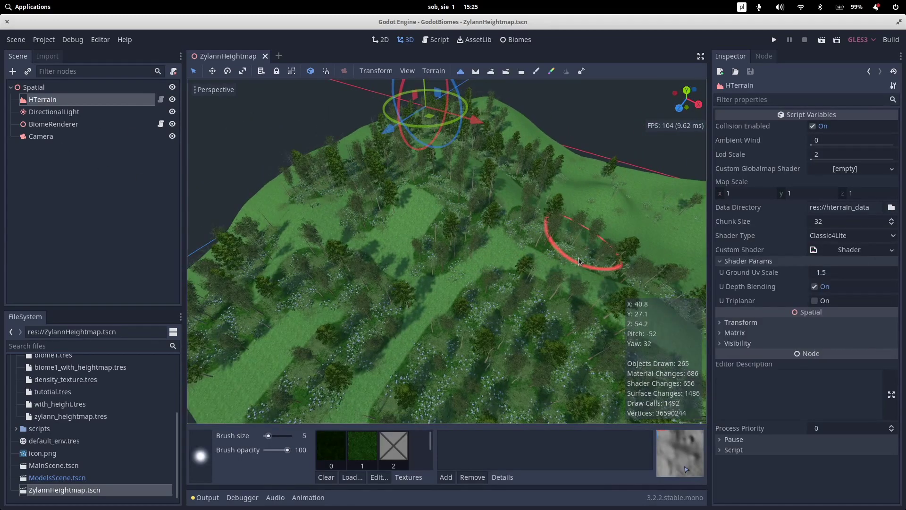
{"action": "scroll", "coordinate": [575, 257], "scroll_direction": "down", "scroll_amount": 4}
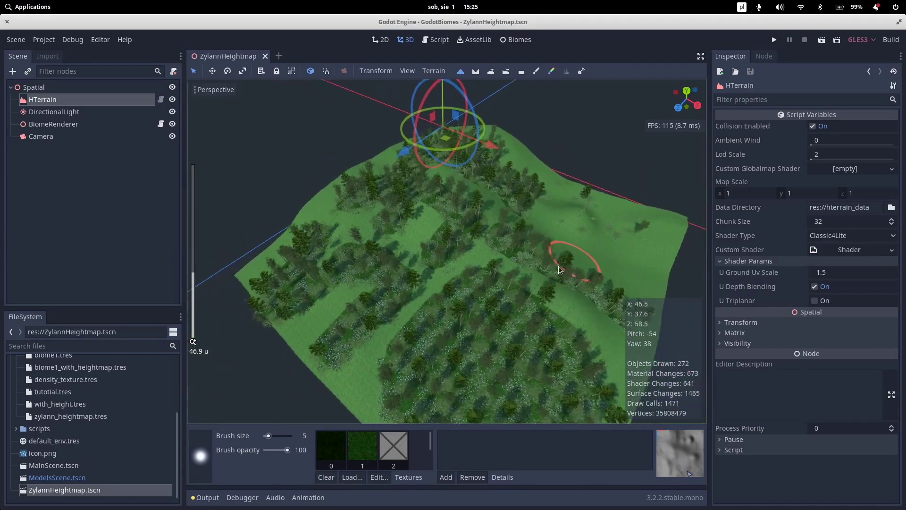
{"action": "middle_click_drag", "start_coordinate": [559, 266], "coordinate": [459, 222]}
{"action": "left_click", "coordinate": [331, 446]}
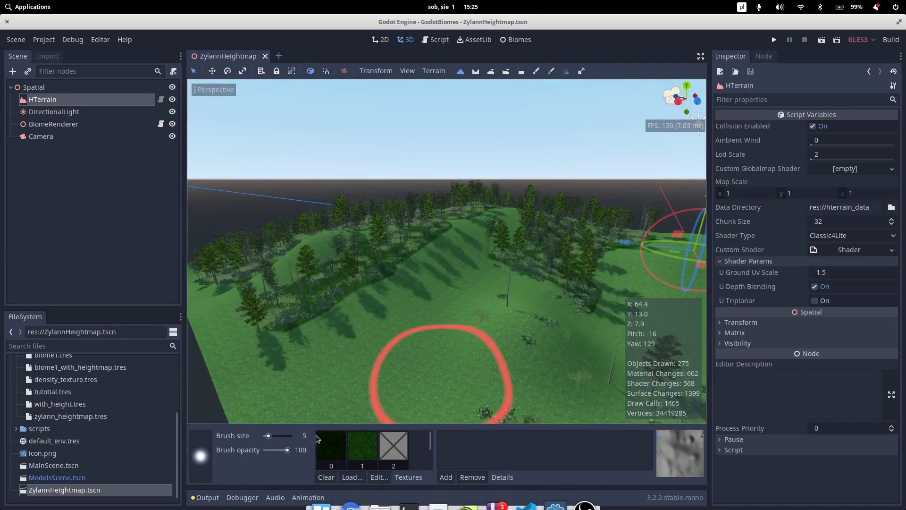
{"action": "mouse_move", "coordinate": [429, 330]}
{"action": "left_mouse_down"}
{"action": "mouse_move", "coordinate": [455, 298]}
{"action": "mouse_move", "coordinate": [472, 299]}
{"action": "mouse_move", "coordinate": [456, 297]}
{"action": "mouse_move", "coordinate": [424, 323]}
{"action": "mouse_move", "coordinate": [483, 311]}
{"action": "mouse_move", "coordinate": [470, 299]}
{"action": "mouse_move", "coordinate": [454, 328]}
{"action": "left_mouse_up"}
Step: Lower the terrain brush opacity to 4
{"action": "scroll", "coordinate": [454, 327], "scroll_direction": "up", "scroll_amount": 2}
{"action": "mouse_move", "coordinate": [454, 330]}
{"action": "middle_mouse_down"}
{"action": "mouse_move", "coordinate": [403, 393]}
{"action": "mouse_move", "coordinate": [368, 391]}
{"action": "middle_mouse_up"}
{"action": "left_click", "coordinate": [282, 451]}
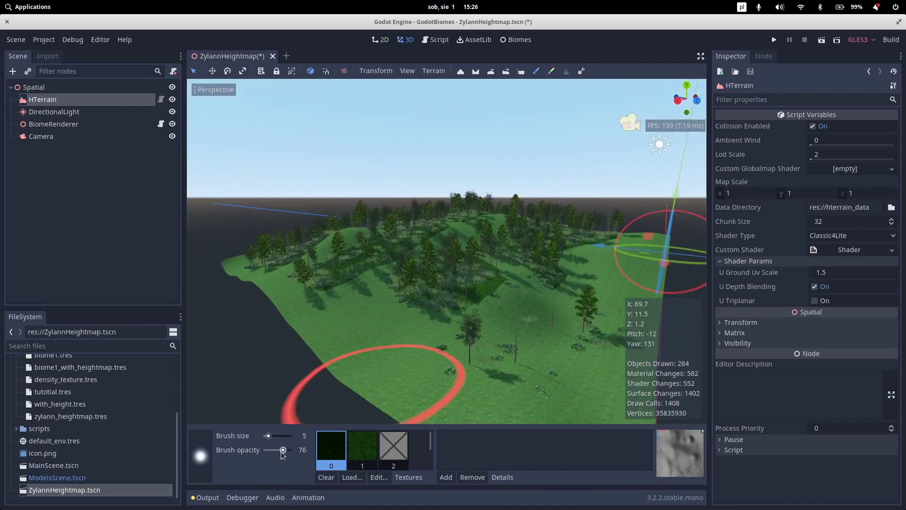
{"action": "left_click_drag", "start_coordinate": [273, 454], "coordinate": [267, 452]}
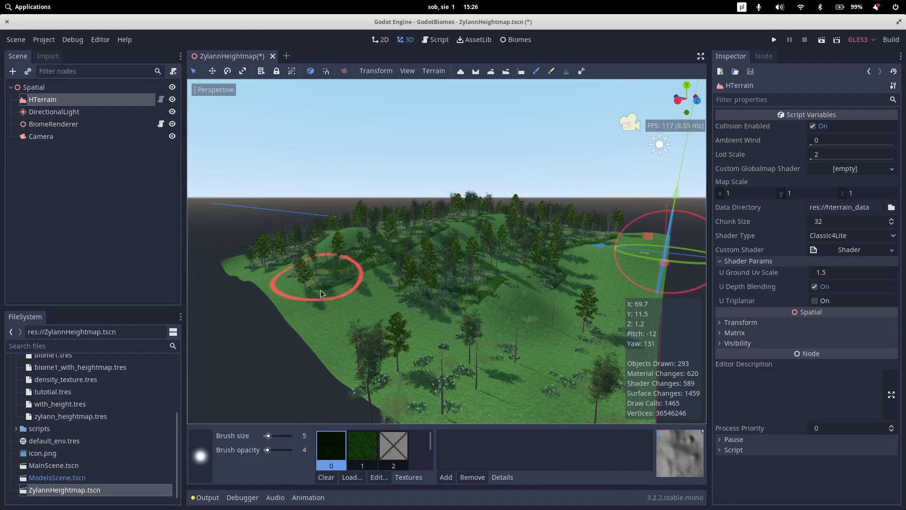
Step: Look over the painted hill from several angles, then save the scene
{"action": "middle_click_drag", "start_coordinate": [423, 385], "coordinate": [380, 395]}
{"action": "scroll", "coordinate": [381, 396], "scroll_direction": "up", "scroll_amount": 5}
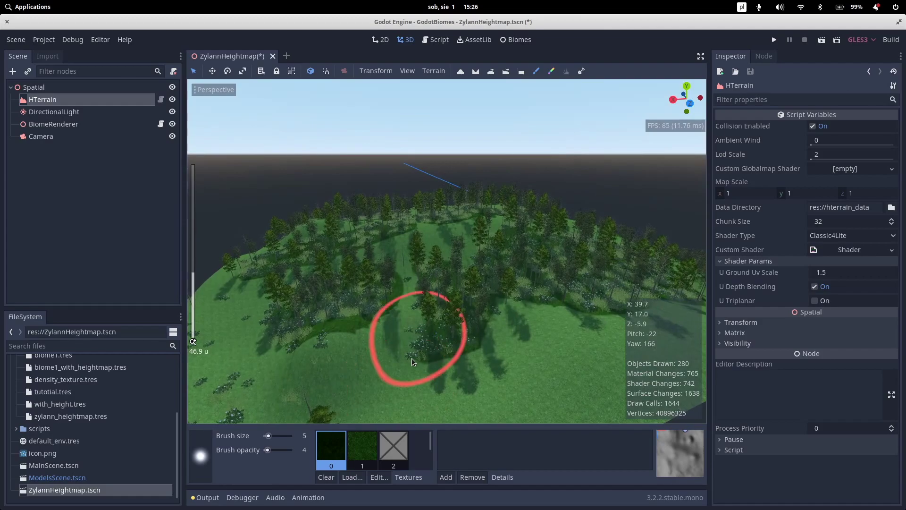
{"action": "middle_click_drag", "start_coordinate": [408, 287], "coordinate": [437, 280]}
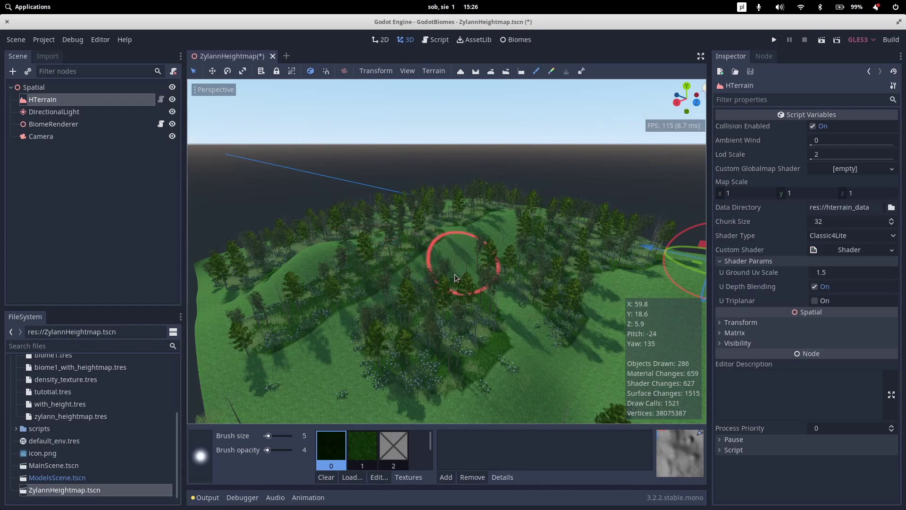
{"action": "scroll", "coordinate": [406, 282], "scroll_direction": "down", "scroll_amount": 4}
{"action": "mouse_move", "coordinate": [406, 281]}
{"action": "middle_mouse_down"}
{"action": "mouse_move", "coordinate": [421, 274]}
{"action": "mouse_move", "coordinate": [437, 288]}
{"action": "middle_mouse_up"}
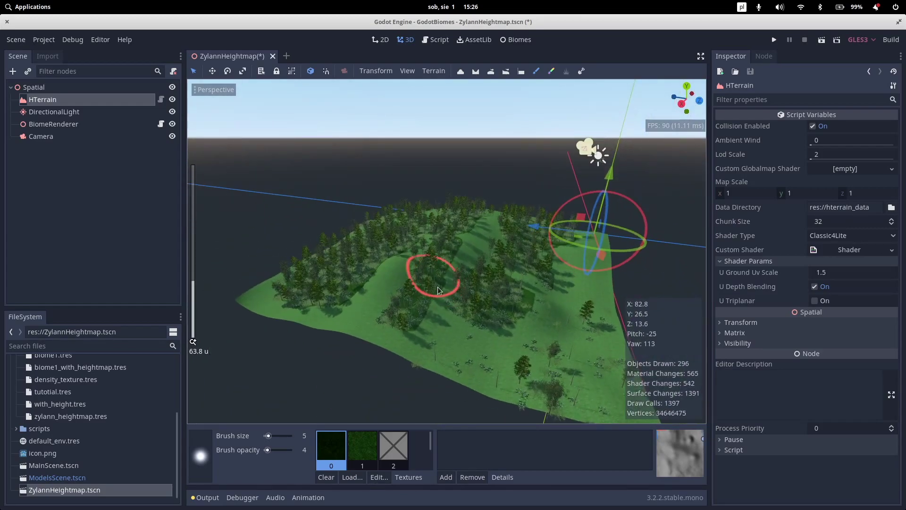
{"action": "scroll", "coordinate": [441, 288], "scroll_direction": "up", "scroll_amount": 5}
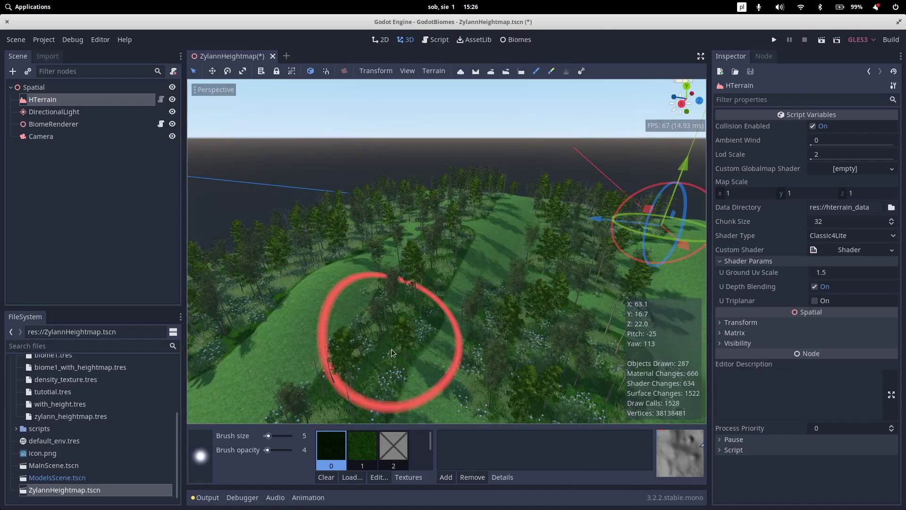
{"action": "scroll", "coordinate": [404, 327], "scroll_direction": "up", "scroll_amount": 3}
{"action": "mouse_move", "coordinate": [403, 328]}
{"action": "middle_mouse_down"}
{"action": "mouse_move", "coordinate": [364, 309]}
{"action": "mouse_move", "coordinate": [332, 317]}
{"action": "mouse_move", "coordinate": [326, 338]}
{"action": "middle_mouse_up"}
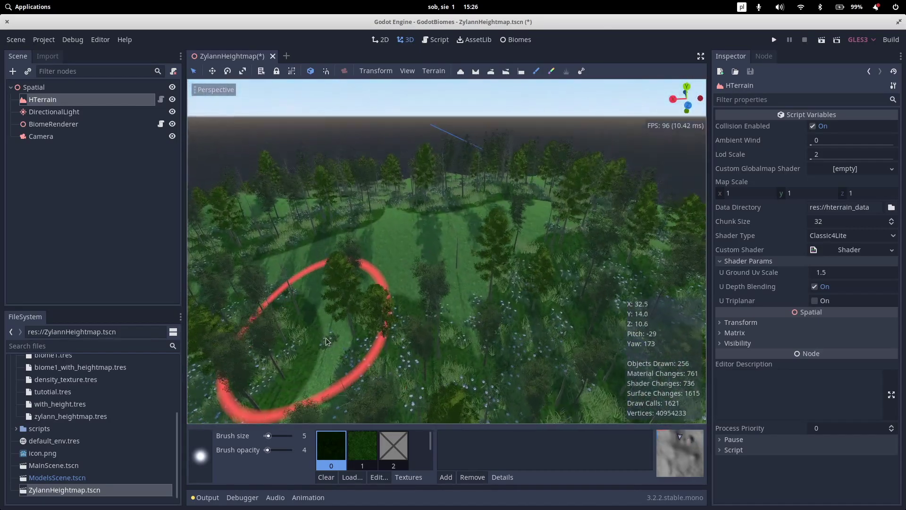
{"action": "key", "text": "ctrl+s"}
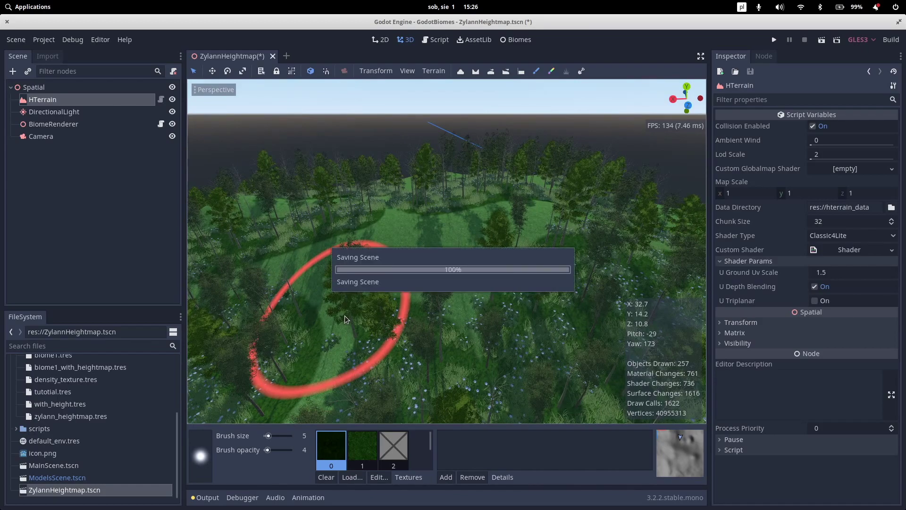
Step: Switch to the Biomes graph editor and add a Renderer node
{"action": "left_click", "coordinate": [531, 41]}
{"action": "scroll", "coordinate": [562, 174], "scroll_direction": "right", "scroll_amount": 2}
{"action": "scroll", "coordinate": [562, 175], "scroll_direction": "down", "scroll_amount": 1}
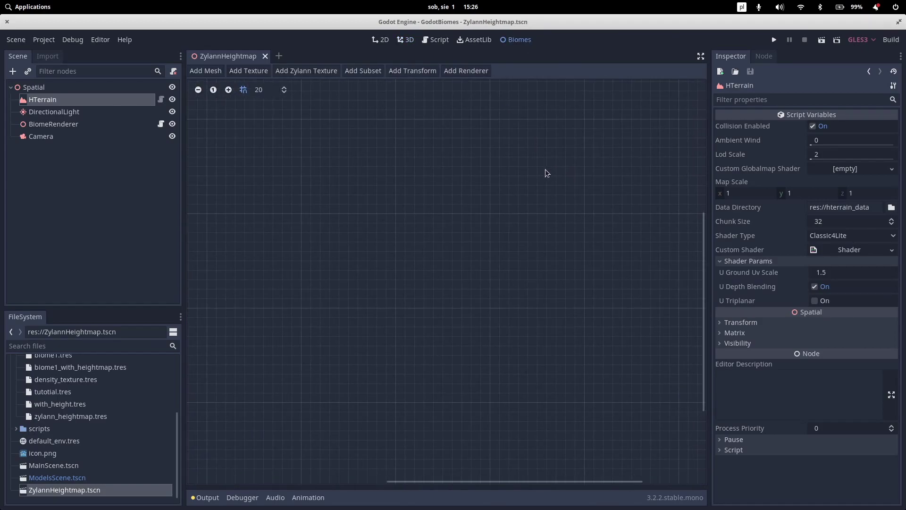
{"action": "left_click", "coordinate": [470, 72]}
{"action": "left_click_drag", "start_coordinate": [382, 207], "coordinate": [611, 168]}
Step: Add a Subset node and position it beside the Renderer
{"action": "scroll", "coordinate": [463, 215], "scroll_direction": "up", "scroll_amount": 1}
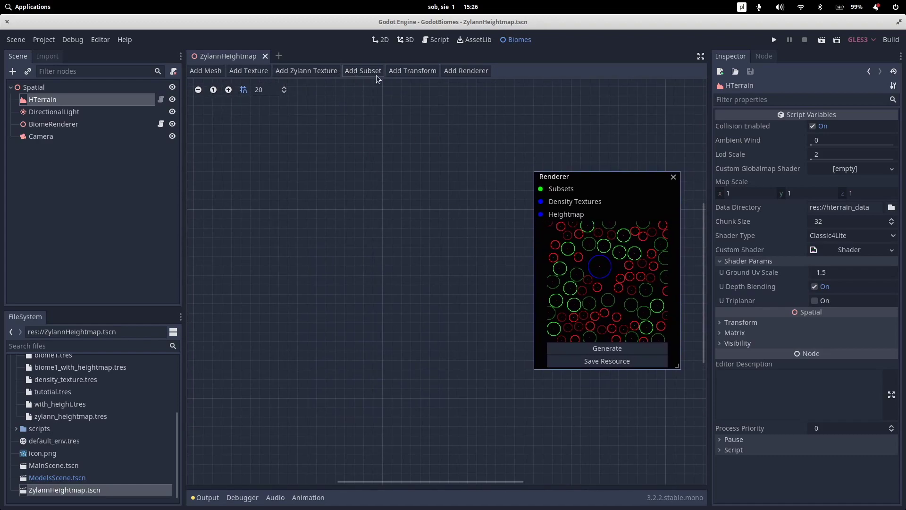
{"action": "left_click", "coordinate": [362, 71]}
{"action": "left_click_drag", "start_coordinate": [357, 216], "coordinate": [379, 177]}
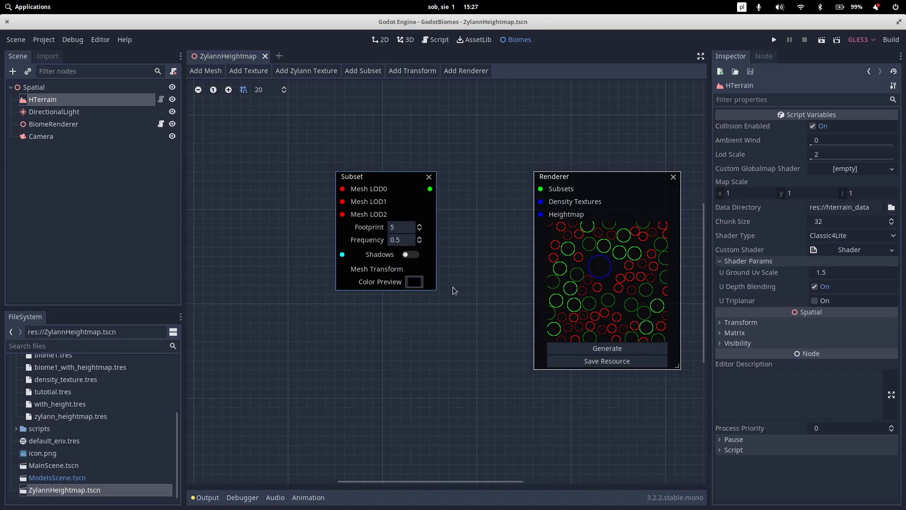
Step: Add a Mesh node and connect its output to the Subset's Mesh LOD0 input
{"action": "left_click", "coordinate": [201, 72]}
{"action": "left_click_drag", "start_coordinate": [325, 225], "coordinate": [229, 159]}
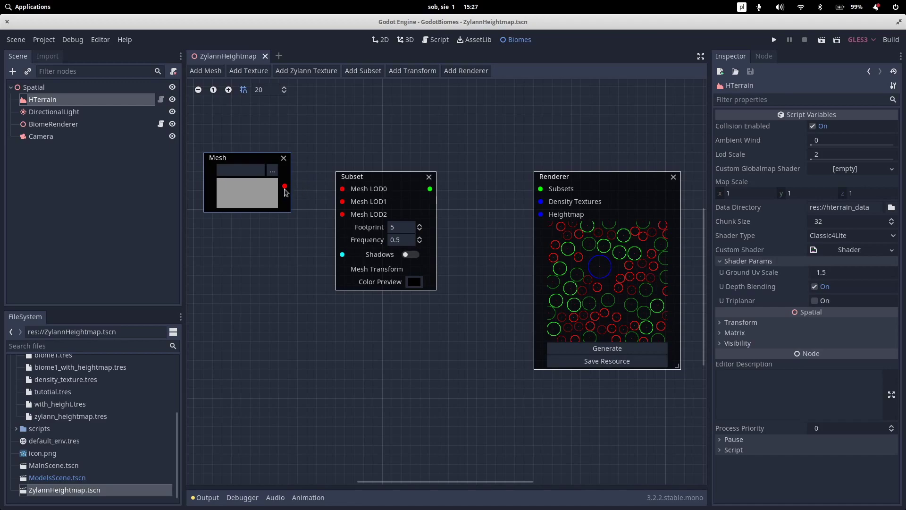
{"action": "left_click_drag", "start_coordinate": [284, 186], "coordinate": [343, 189]}
Step: Load assets/tests/grass2.mesh into the Mesh node and tidy the graph layout
{"action": "left_click", "coordinate": [272, 170]}
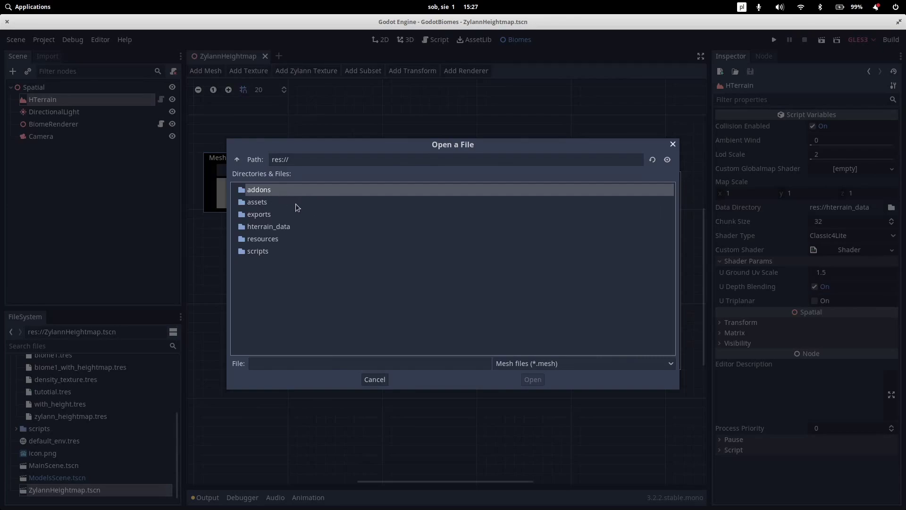
{"action": "left_click", "coordinate": [263, 203]}
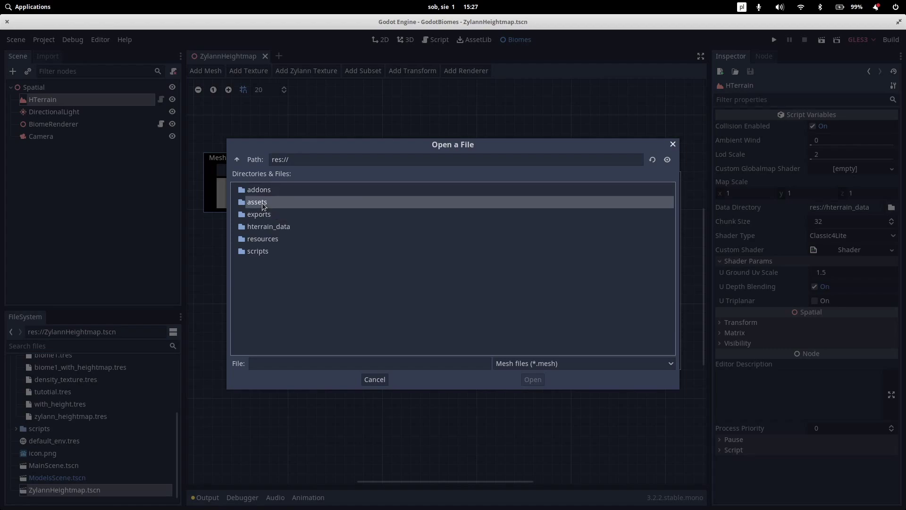
{"action": "double_click", "coordinate": [263, 203]}
{"action": "double_click", "coordinate": [262, 203]}
{"action": "double_click", "coordinate": [274, 227]}
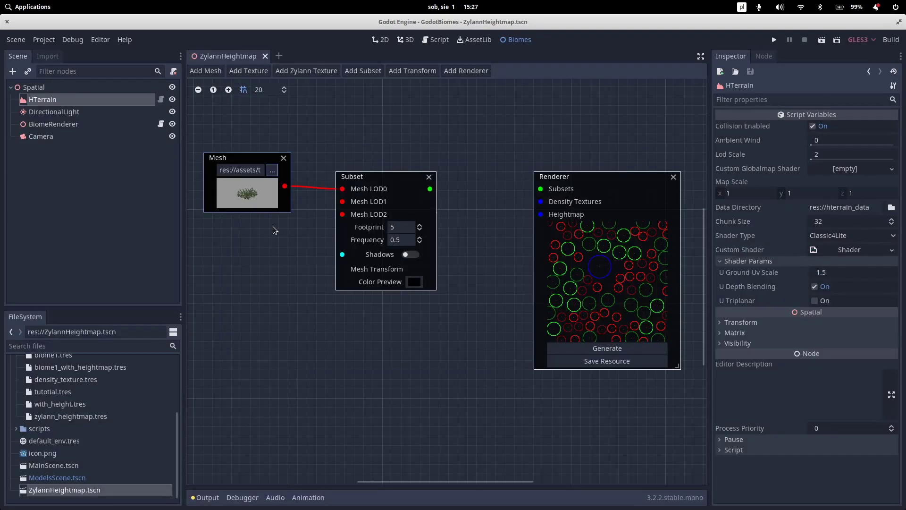
{"action": "middle_click_drag", "start_coordinate": [268, 251], "coordinate": [293, 240]}
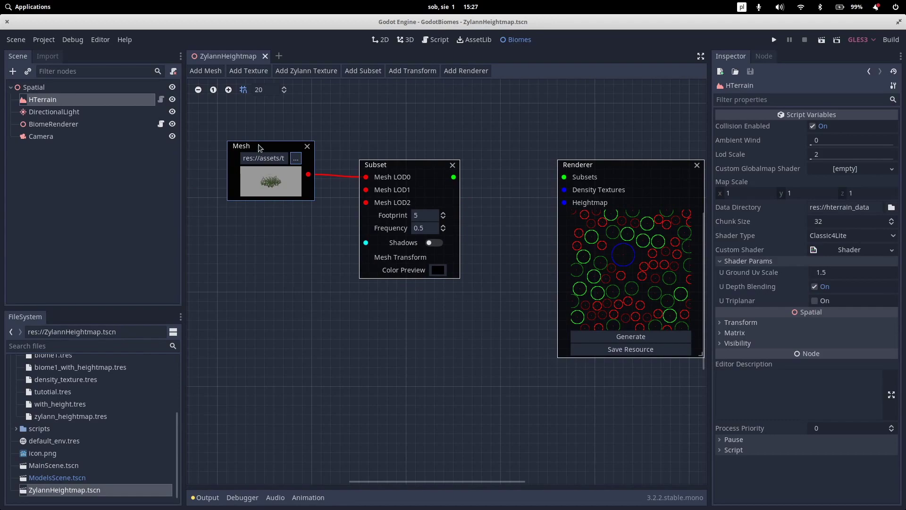
{"action": "mouse_move", "coordinate": [258, 147]}
{"action": "left_mouse_down"}
{"action": "mouse_move", "coordinate": [251, 161]}
{"action": "mouse_move", "coordinate": [263, 160]}
{"action": "left_mouse_up"}
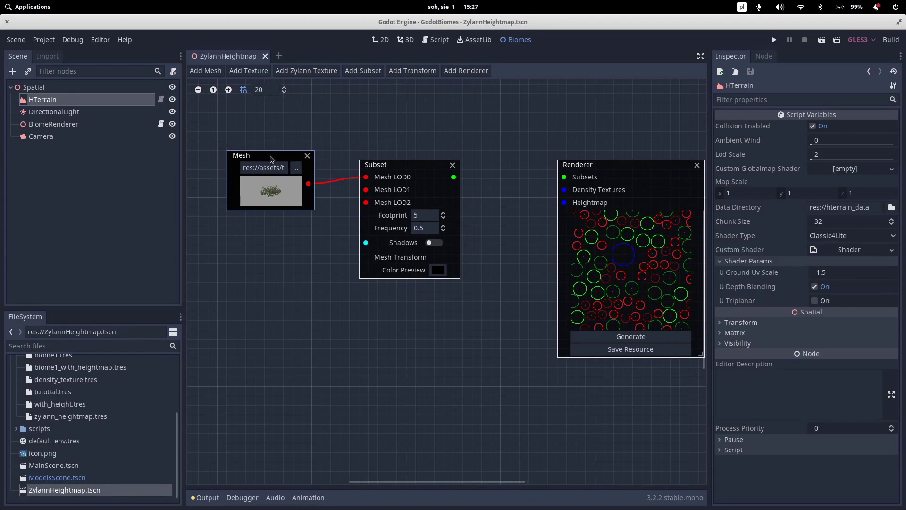
{"action": "middle_click_drag", "start_coordinate": [577, 318], "coordinate": [530, 310]}
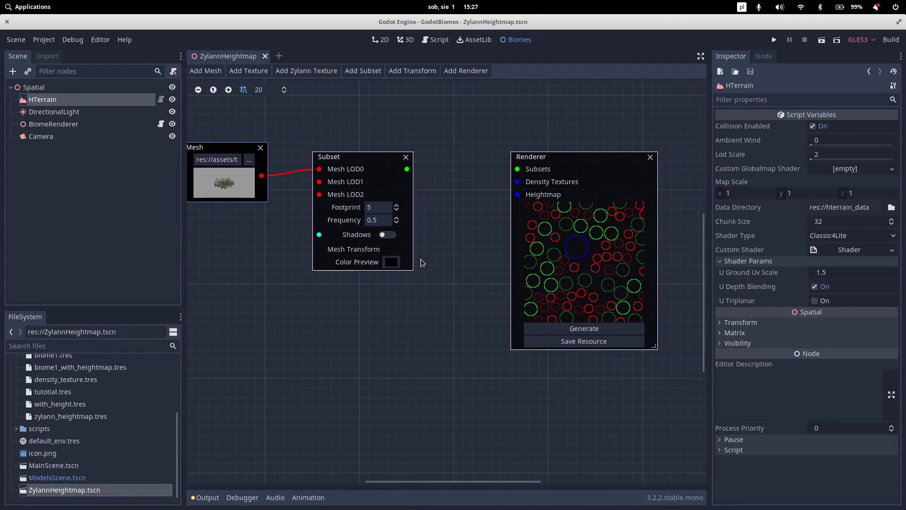
Step: Set the grass Subset's preview colour to bright green
{"action": "left_click", "coordinate": [391, 263]}
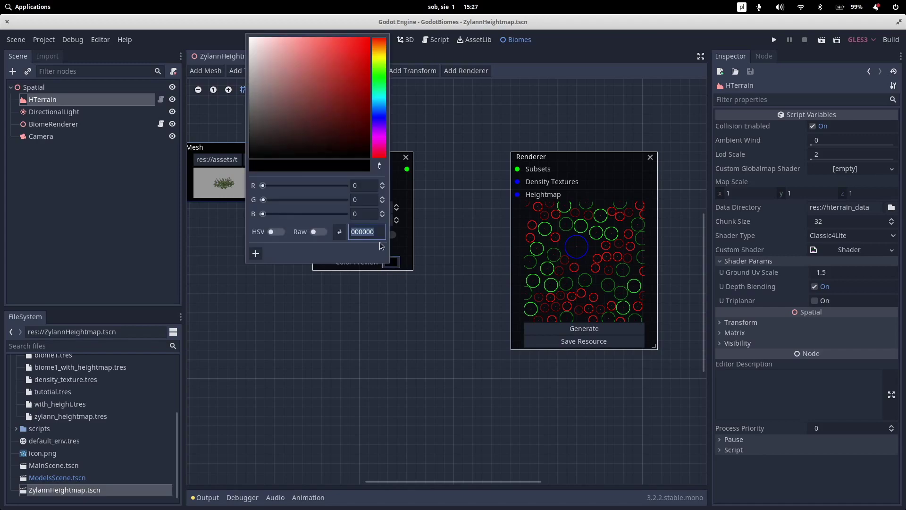
{"action": "left_click", "coordinate": [378, 70]}
{"action": "left_click", "coordinate": [360, 51]}
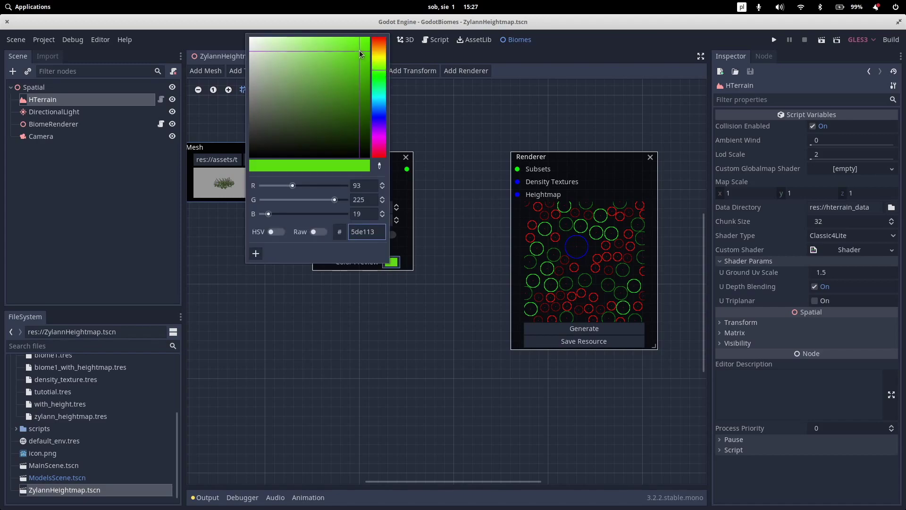
{"action": "left_click", "coordinate": [443, 186]}
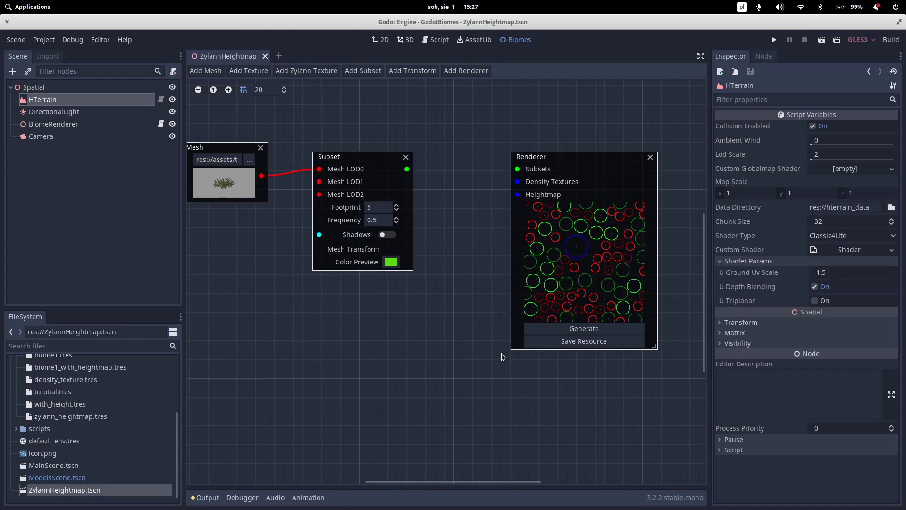
Step: Set the grass Subset's footprint to 15 and frequency to 0.15
{"action": "scroll", "coordinate": [491, 354], "scroll_direction": "down", "scroll_amount": 2}
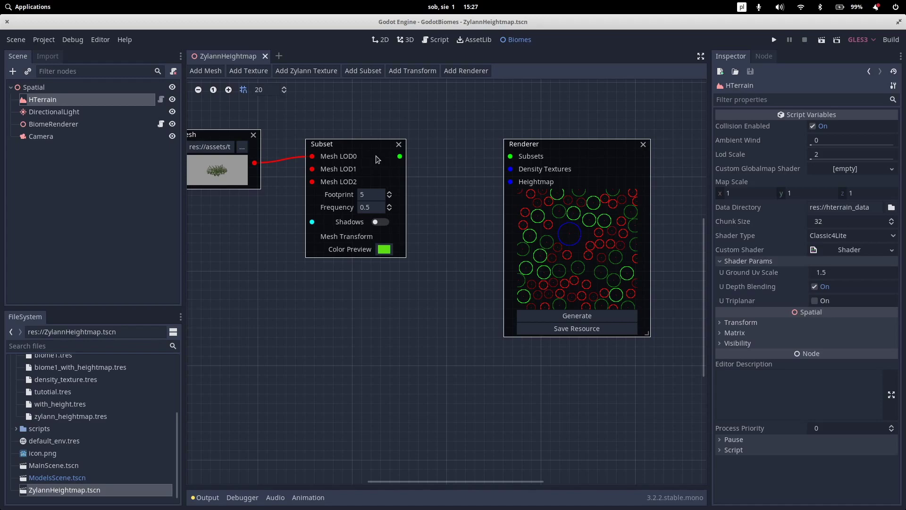
{"action": "left_click", "coordinate": [373, 194]}
{"action": "key", "text": "BackSpace"}
{"action": "type", "text": "1"}
{"action": "type", "text": "5"}
{"action": "left_click", "coordinate": [380, 204]}
{"action": "scroll", "coordinate": [483, 259], "scroll_direction": "down", "scroll_amount": 1}
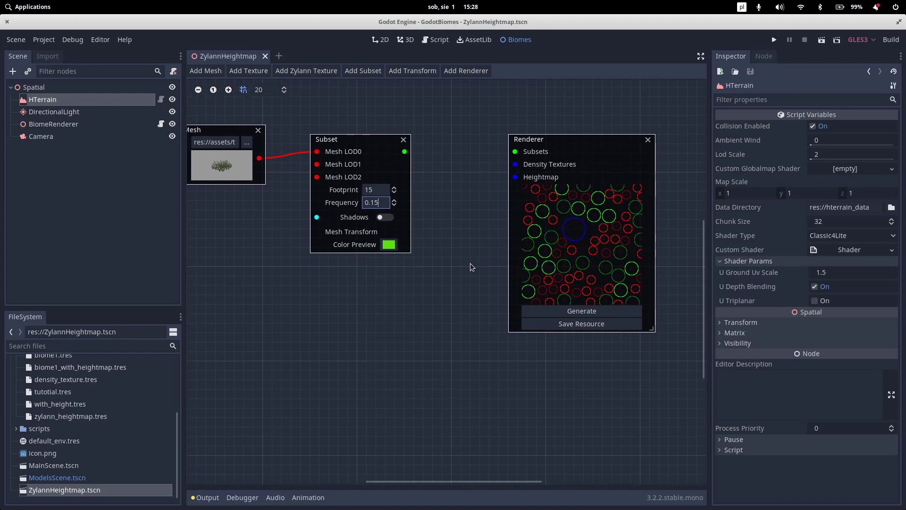
{"action": "middle_click_drag", "start_coordinate": [471, 262], "coordinate": [494, 254]}
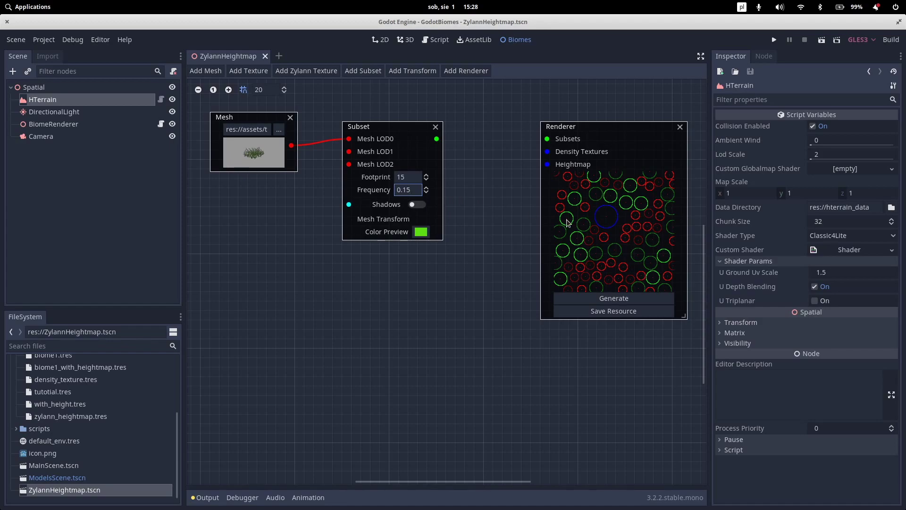
{"action": "middle_click_drag", "start_coordinate": [460, 325], "coordinate": [463, 318]}
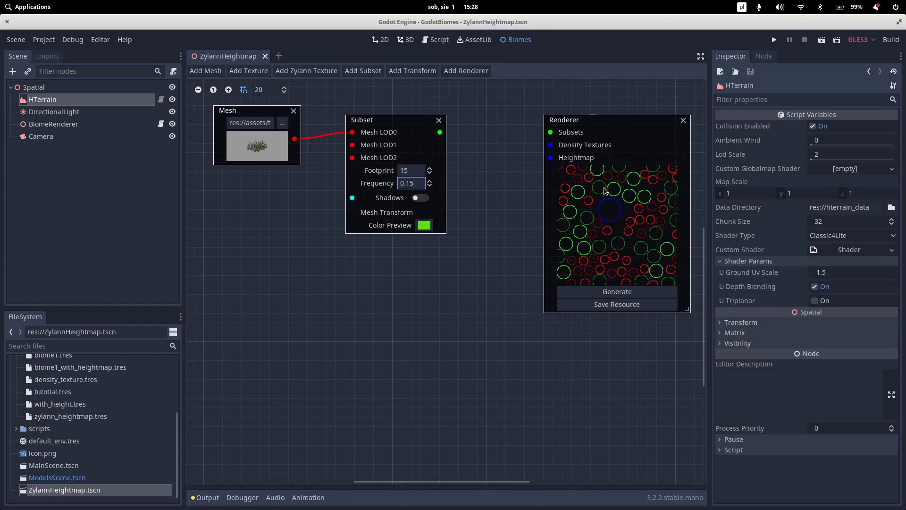
{"action": "middle_click_drag", "start_coordinate": [449, 256], "coordinate": [505, 290]}
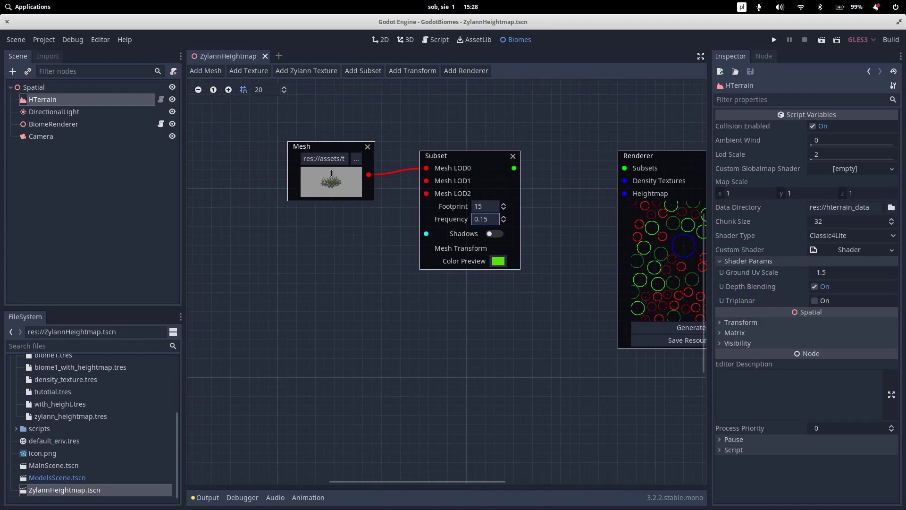
Step: Add a Transform node and set its Scale X, Y and Z to 0.4
{"action": "left_click", "coordinate": [409, 72]}
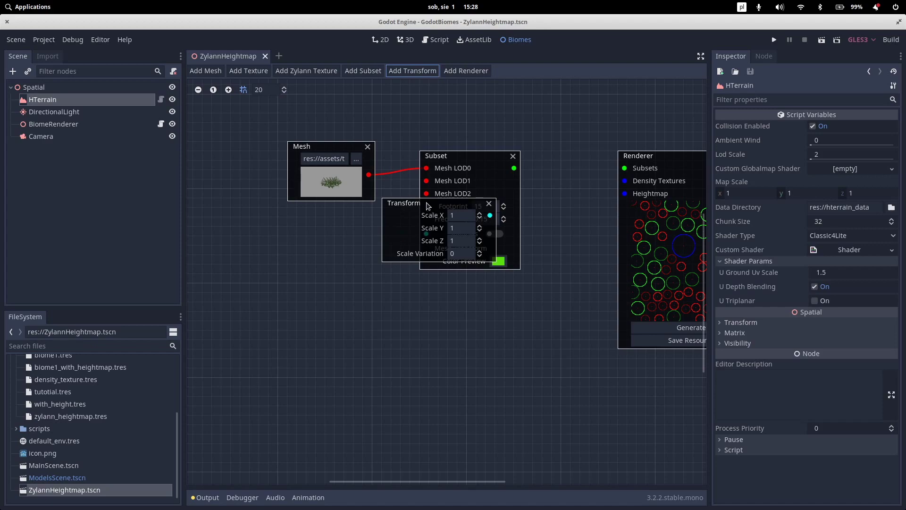
{"action": "left_click_drag", "start_coordinate": [423, 209], "coordinate": [290, 237]}
{"action": "left_click", "coordinate": [335, 242]}
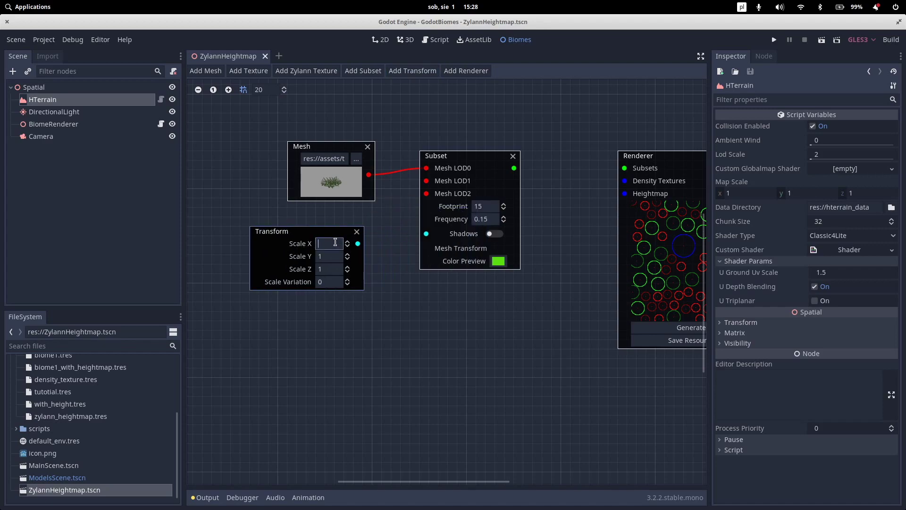
{"action": "type", "text": "0.4"}
{"action": "key", "text": "Return"}
{"action": "left_click", "coordinate": [332, 255]}
{"action": "type", "text": "0.4"}
{"action": "left_click", "coordinate": [336, 268]}
{"action": "type", "text": "0.4"}
Step: Set Scale Variation to 0.6 and connect the Transform to the Subset's Mesh Transform input
{"action": "left_click", "coordinate": [335, 282]}
{"action": "type", "text": "."}
{"action": "left_click", "coordinate": [370, 288]}
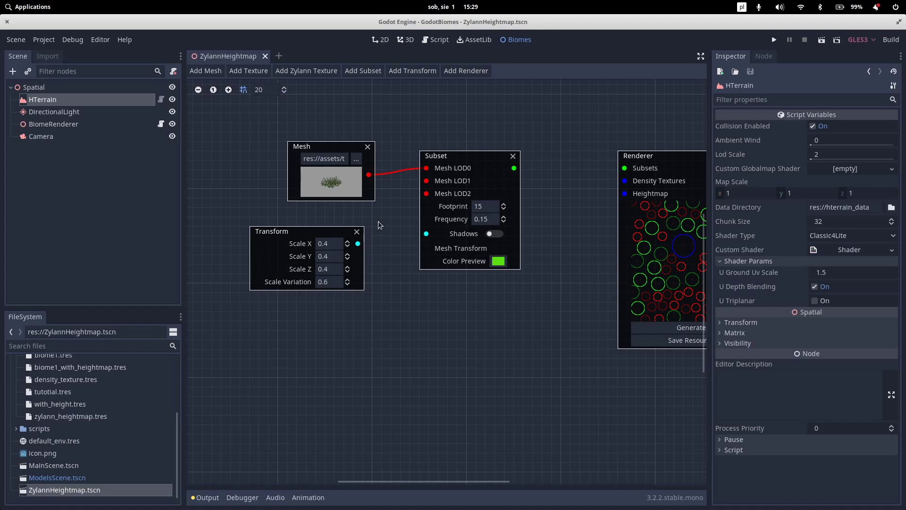
{"action": "left_click_drag", "start_coordinate": [358, 243], "coordinate": [420, 237]}
{"action": "left_click_drag", "start_coordinate": [314, 232], "coordinate": [335, 216]}
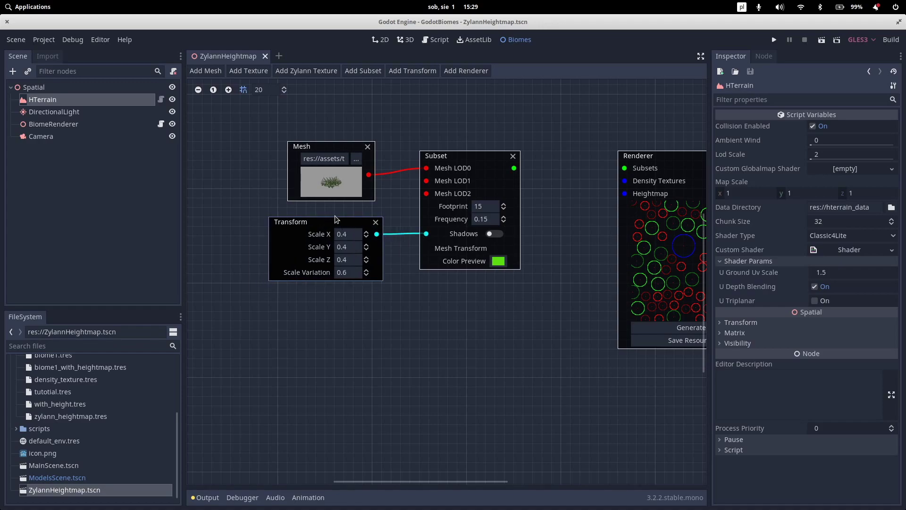
Step: Connect the grass Subset's output to the Renderer's Subsets input
{"action": "scroll", "coordinate": [477, 339], "scroll_direction": "right", "scroll_amount": 2}
{"action": "scroll", "coordinate": [477, 339], "scroll_direction": "down", "scroll_amount": 2}
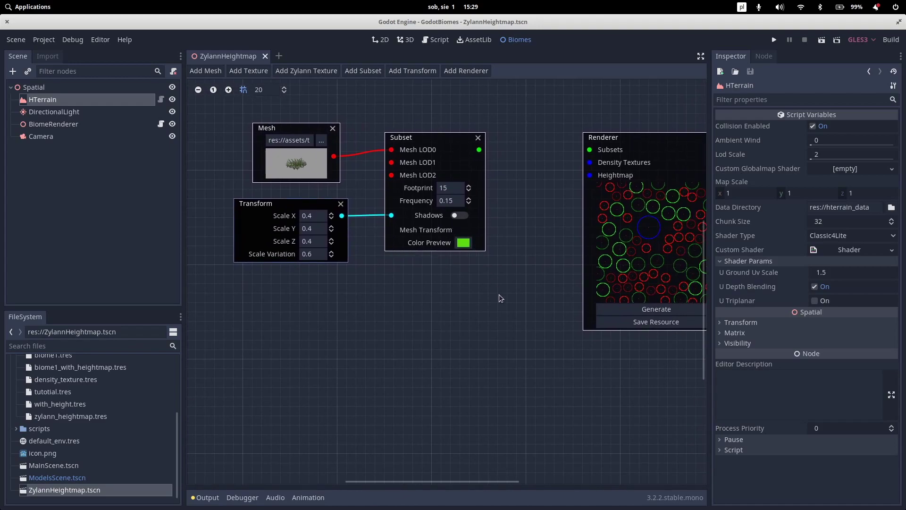
{"action": "scroll", "coordinate": [496, 288], "scroll_direction": "down", "scroll_amount": 3}
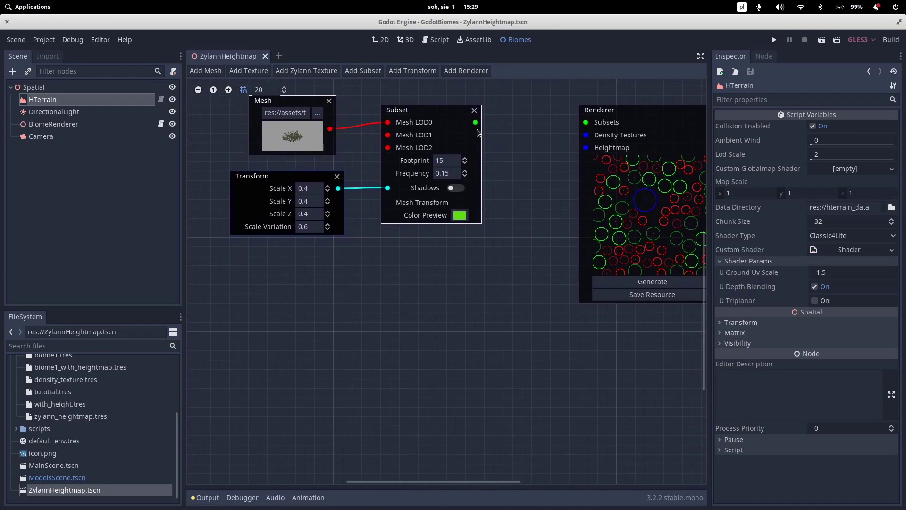
{"action": "left_click_drag", "start_coordinate": [476, 123], "coordinate": [585, 123]}
Step: Add a second Subset node below the first one
{"action": "middle_click_drag", "start_coordinate": [542, 307], "coordinate": [554, 296]}
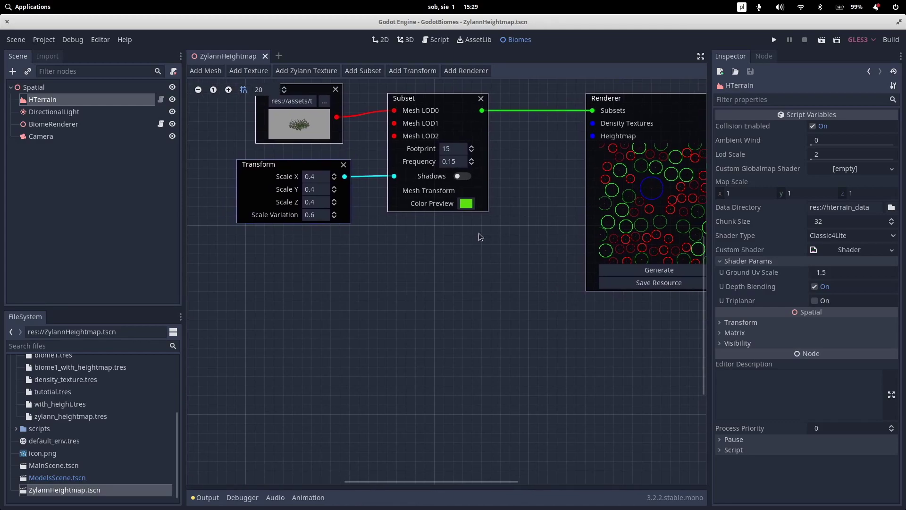
{"action": "middle_click_drag", "start_coordinate": [475, 296], "coordinate": [454, 305]}
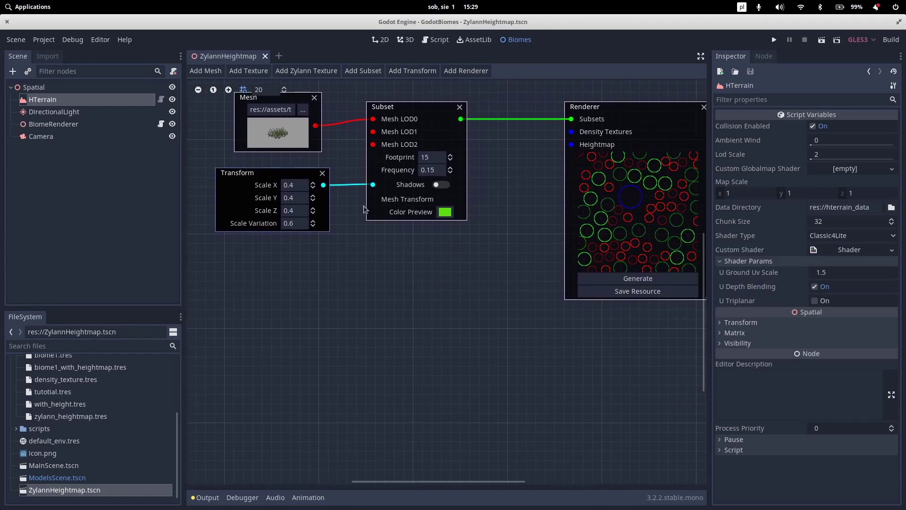
{"action": "left_click", "coordinate": [363, 70]}
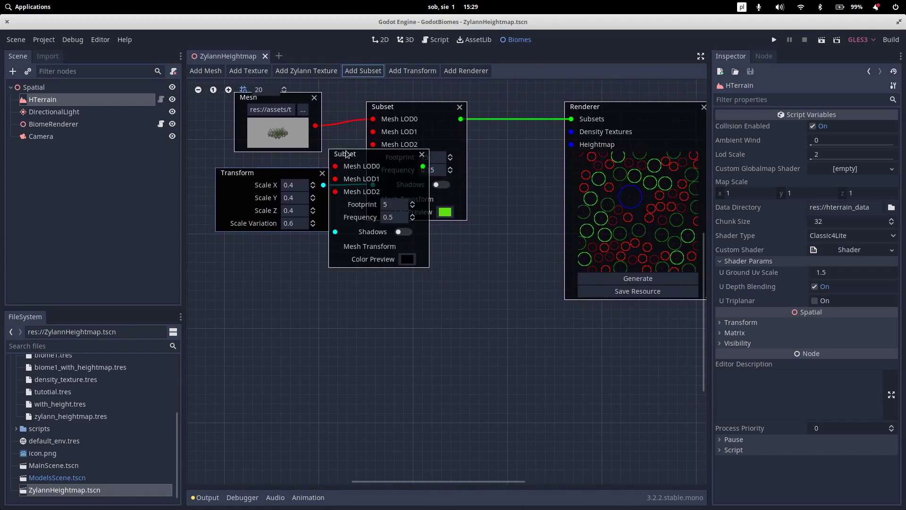
{"action": "left_click_drag", "start_coordinate": [354, 155], "coordinate": [387, 271]}
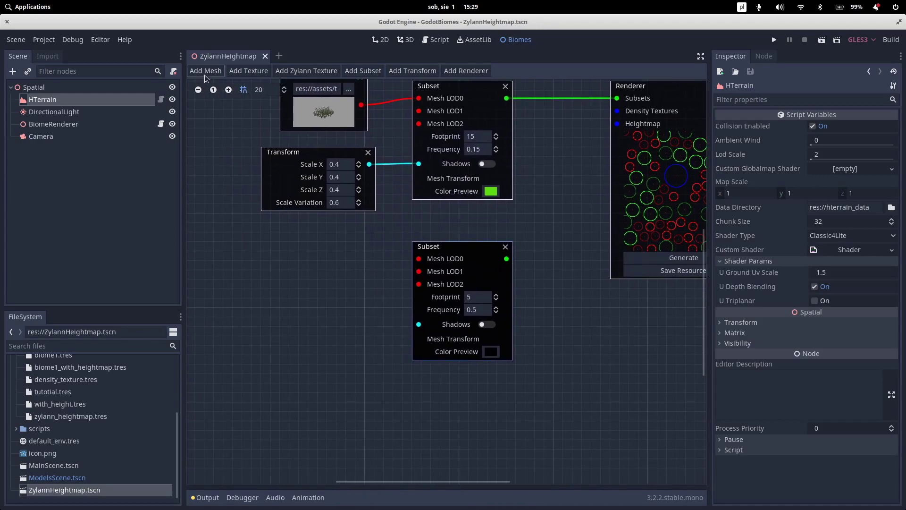
Step: Add a Mesh node with assets/tests/PineTree1LOD0.mesh feeding the second Subset's Mesh LOD0, plus a Transform
{"action": "left_click", "coordinate": [205, 73]}
{"action": "left_click_drag", "start_coordinate": [407, 134], "coordinate": [269, 259]}
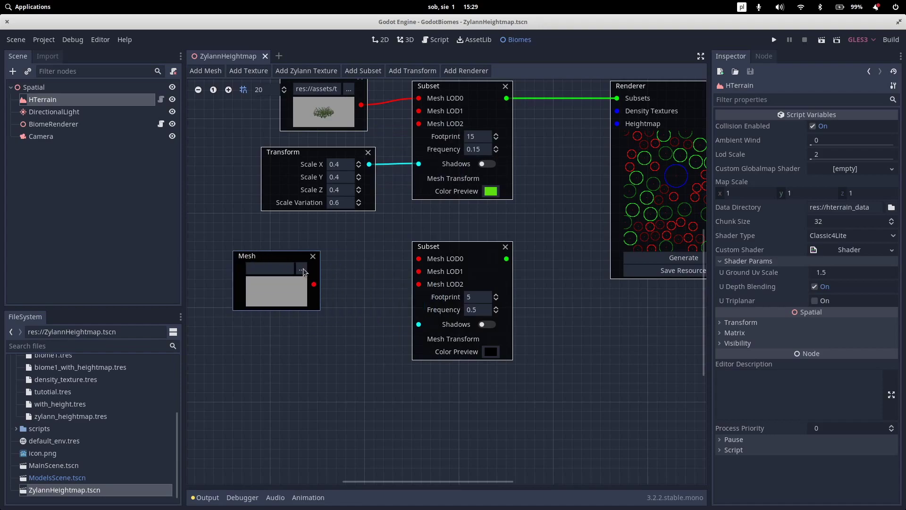
{"action": "left_click", "coordinate": [305, 271]}
{"action": "double_click", "coordinate": [268, 202]}
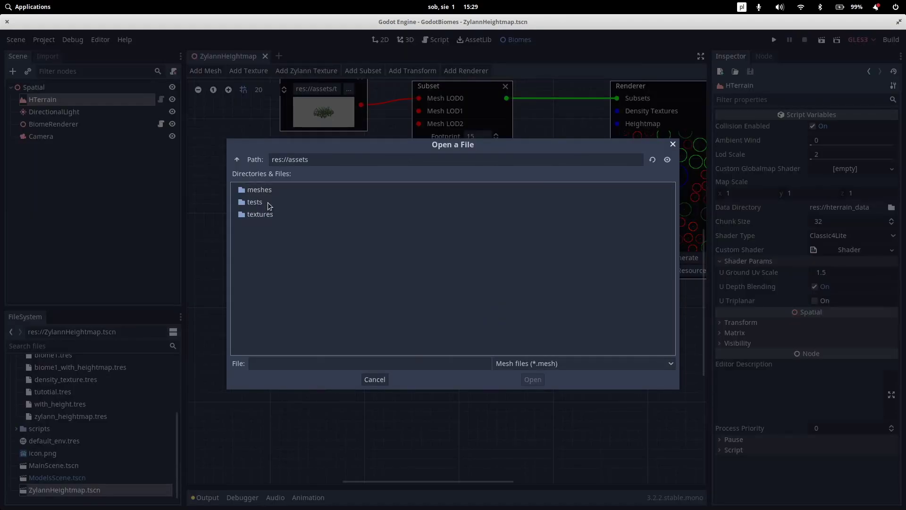
{"action": "double_click", "coordinate": [268, 202]}
{"action": "double_click", "coordinate": [281, 251]}
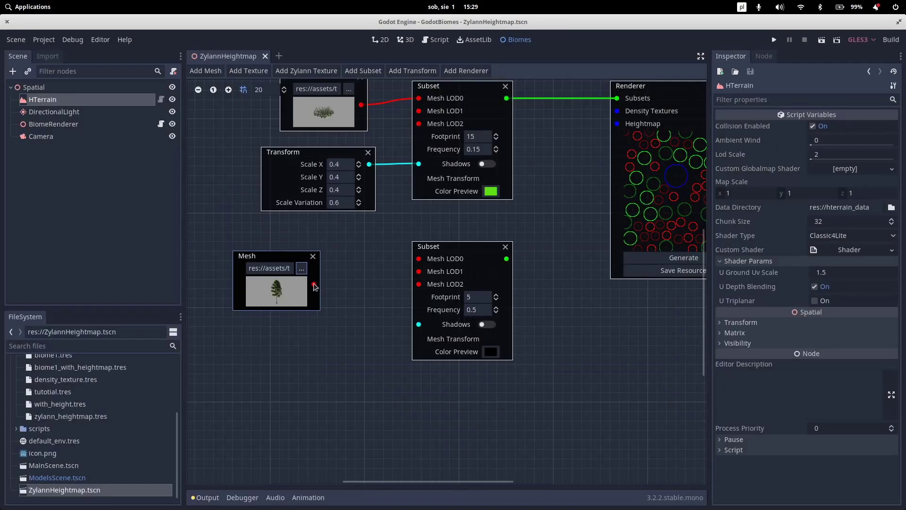
{"action": "left_click_drag", "start_coordinate": [314, 285], "coordinate": [418, 260]}
{"action": "left_click_drag", "start_coordinate": [257, 256], "coordinate": [286, 237]}
{"action": "middle_click_drag", "start_coordinate": [353, 354], "coordinate": [401, 307]}
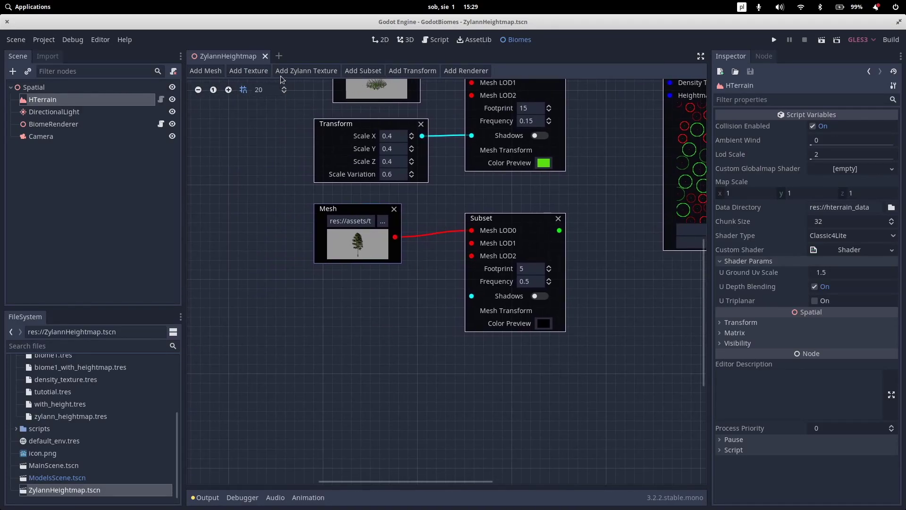
{"action": "left_click", "coordinate": [413, 70]}
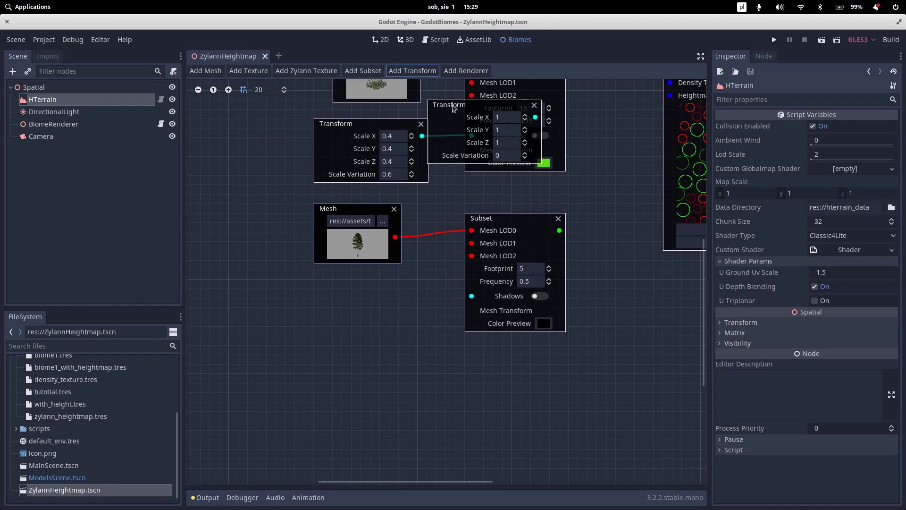
Step: Place the new Transform below the pine Mesh and set Scale X, Y, Z to 0.05
{"action": "left_click_drag", "start_coordinate": [453, 108], "coordinate": [321, 287]}
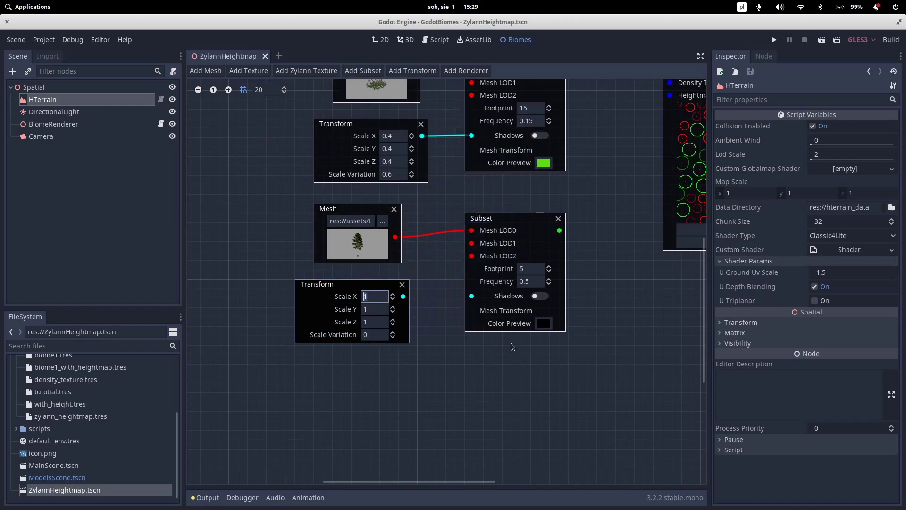
{"action": "type", "text": "0.05"}
{"action": "key", "text": "Return"}
{"action": "left_click", "coordinate": [374, 309]}
{"action": "type", "text": "0.05"}
{"action": "left_click", "coordinate": [382, 322]}
{"action": "type", "text": "0.05"}
Step: Set Scale Variation to 0.5 and connect it to the tree Subset's Mesh Transform
{"action": "left_click", "coordinate": [374, 335]}
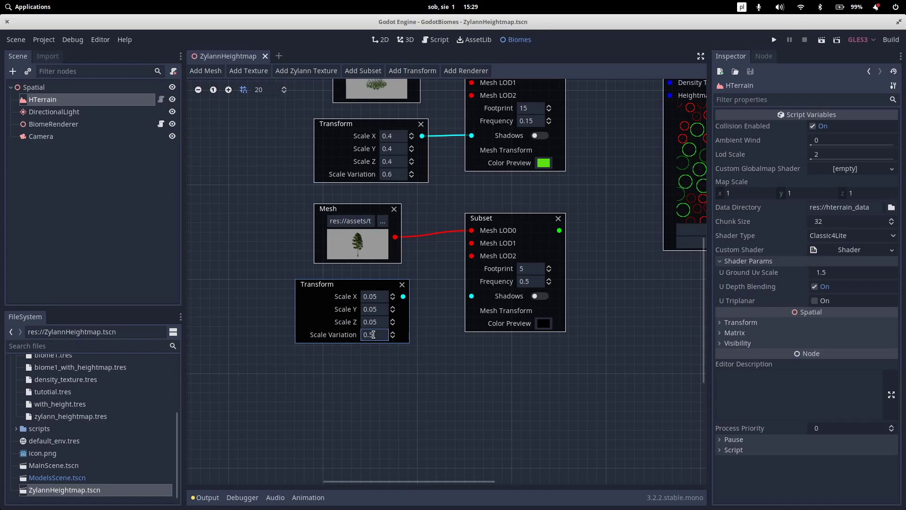
{"action": "type", "text": "0.5"}
{"action": "left_click", "coordinate": [407, 284]}
{"action": "left_click_drag", "start_coordinate": [409, 293], "coordinate": [467, 296]}
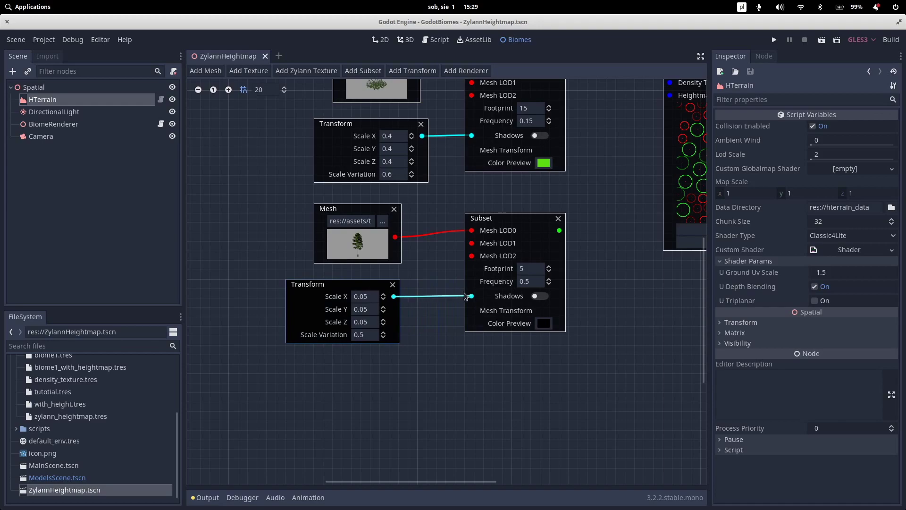
Step: Set the tree Subset's footprint to 50
{"action": "scroll", "coordinate": [600, 389], "scroll_direction": "right", "scroll_amount": 2}
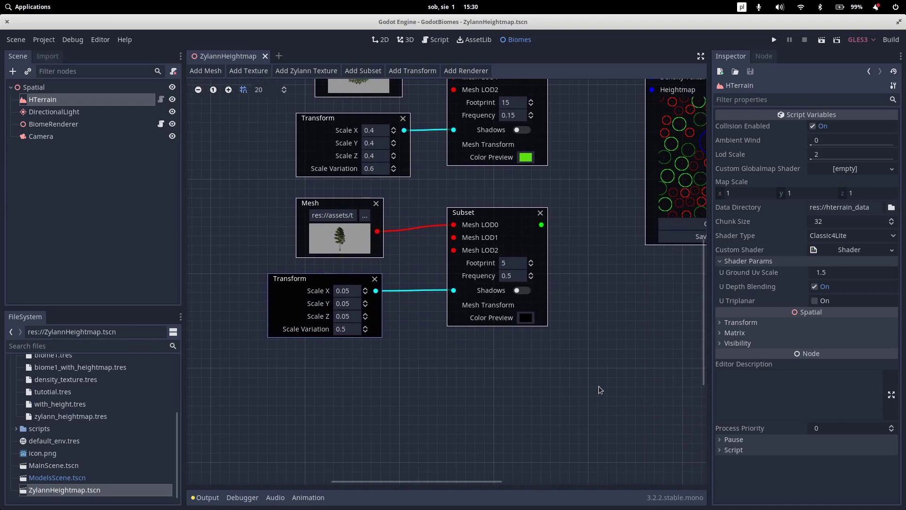
{"action": "scroll", "coordinate": [599, 387], "scroll_direction": "right", "scroll_amount": 3}
{"action": "left_click", "coordinate": [460, 278]}
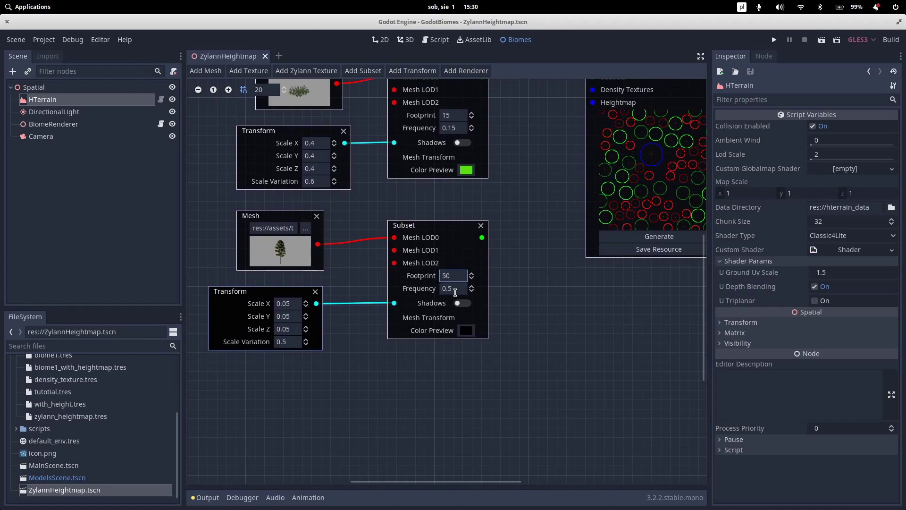
Step: Set the tree Subset's frequency to 0.7 and turn its shadows on
{"action": "left_click", "coordinate": [455, 289]}
{"action": "key", "text": "BackSpace"}
{"action": "type", "text": "7"}
{"action": "left_click", "coordinate": [495, 294]}
{"action": "mouse_move", "coordinate": [445, 381]}
{"action": "middle_mouse_down"}
{"action": "mouse_move", "coordinate": [466, 383]}
{"action": "mouse_move", "coordinate": [446, 383]}
{"action": "mouse_move", "coordinate": [444, 367]}
{"action": "middle_mouse_up"}
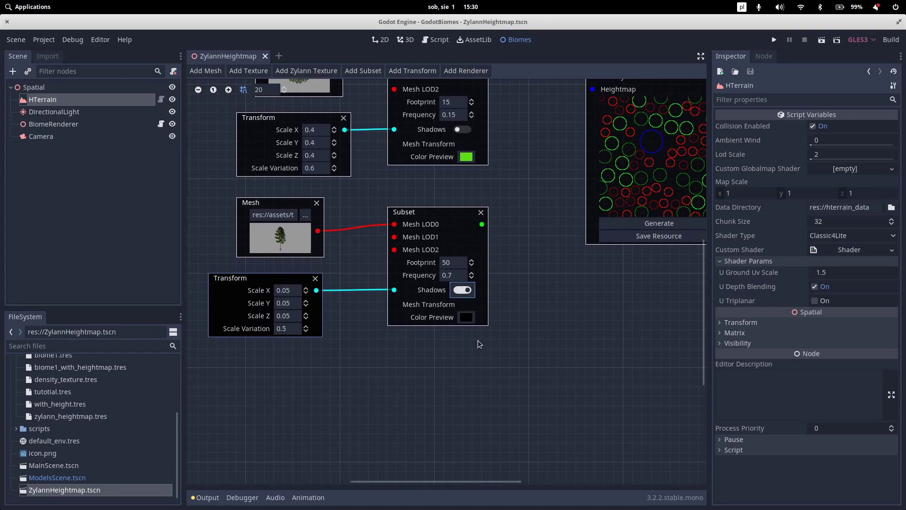
{"action": "middle_click_drag", "start_coordinate": [522, 227], "coordinate": [488, 288]}
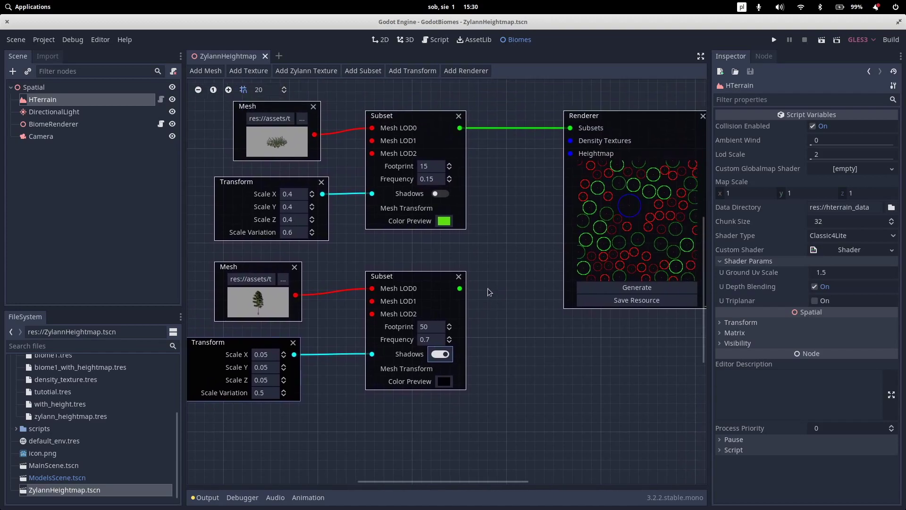
Step: Give the tree Subset a blue preview colour and connect it to the Renderer's Subsets
{"action": "left_click", "coordinate": [443, 382]}
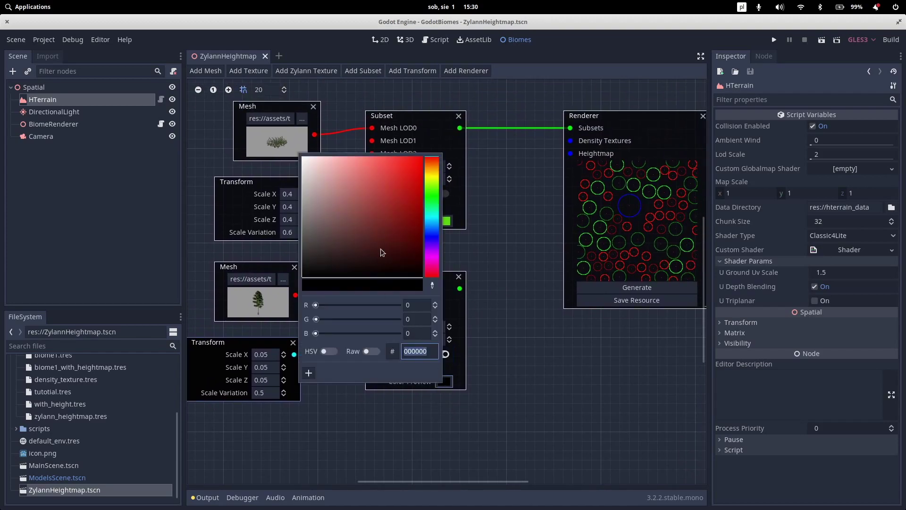
{"action": "left_click", "coordinate": [430, 238]}
{"action": "left_click", "coordinate": [407, 189]}
{"action": "left_click", "coordinate": [514, 279]}
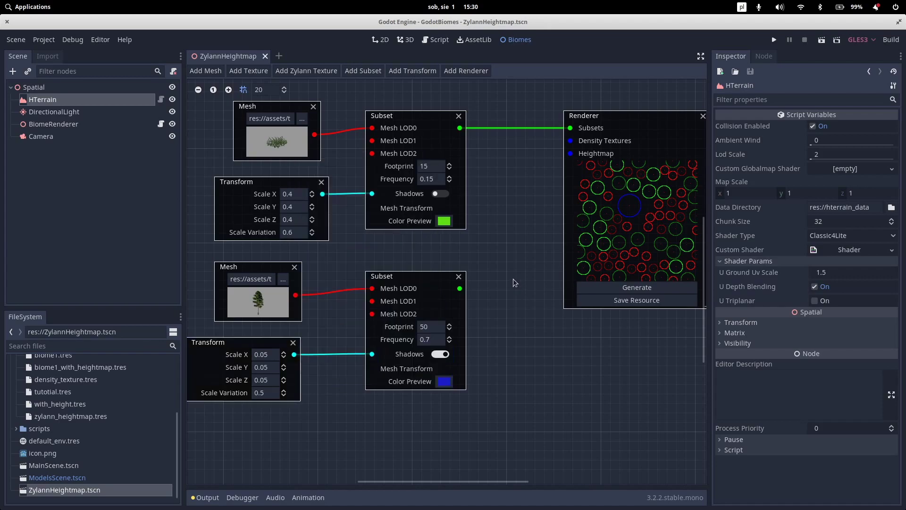
{"action": "left_click_drag", "start_coordinate": [460, 289], "coordinate": [569, 128]}
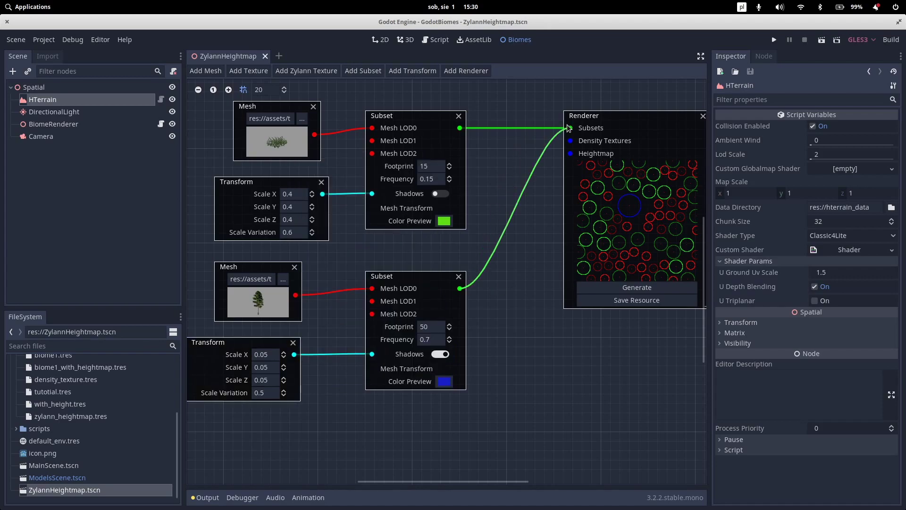
{"action": "middle_click_drag", "start_coordinate": [551, 321], "coordinate": [449, 349]}
{"action": "left_click_drag", "start_coordinate": [517, 137], "coordinate": [584, 175]}
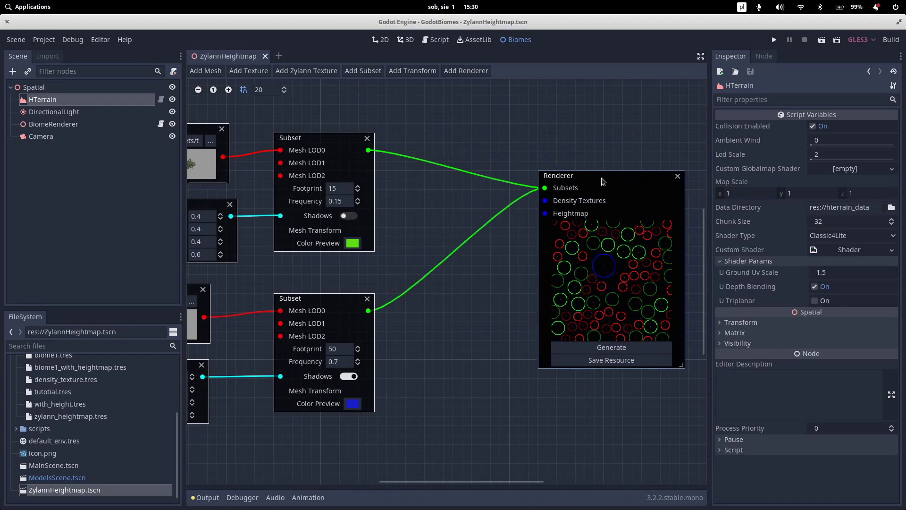
{"action": "middle_click_drag", "start_coordinate": [457, 267], "coordinate": [435, 260]}
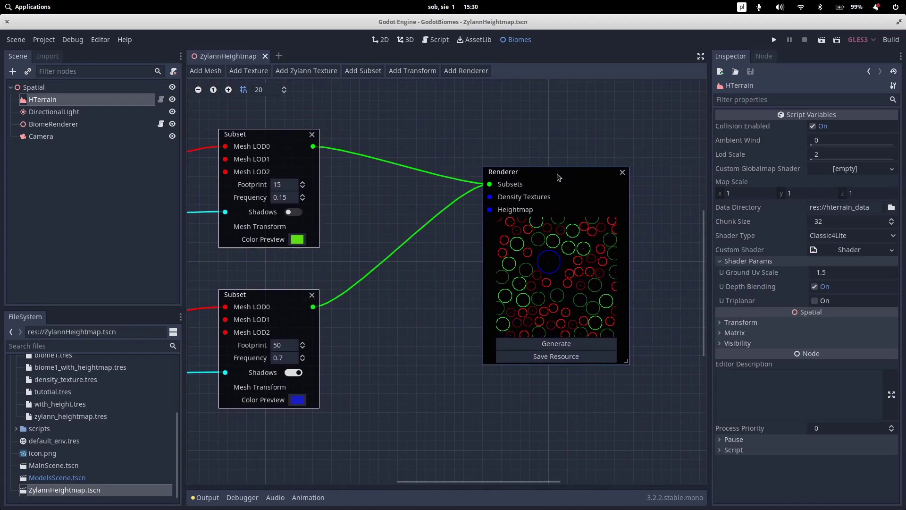
{"action": "left_click_drag", "start_coordinate": [548, 174], "coordinate": [594, 192]}
{"action": "middle_click_drag", "start_coordinate": [424, 193], "coordinate": [415, 160]}
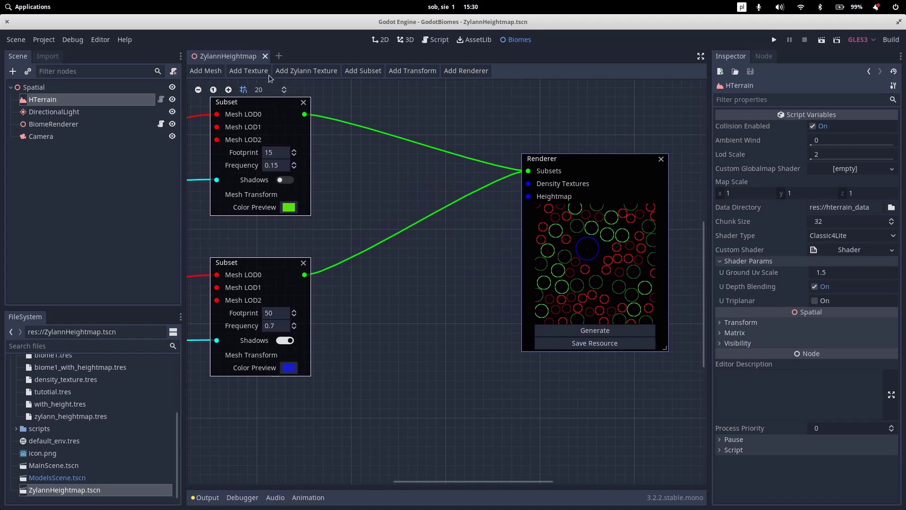
{"action": "left_click", "coordinate": [253, 70]}
{"action": "left_click_drag", "start_coordinate": [217, 152], "coordinate": [414, 274]}
{"action": "middle_click_drag", "start_coordinate": [383, 378], "coordinate": [424, 367]}
{"action": "left_click", "coordinate": [476, 272]}
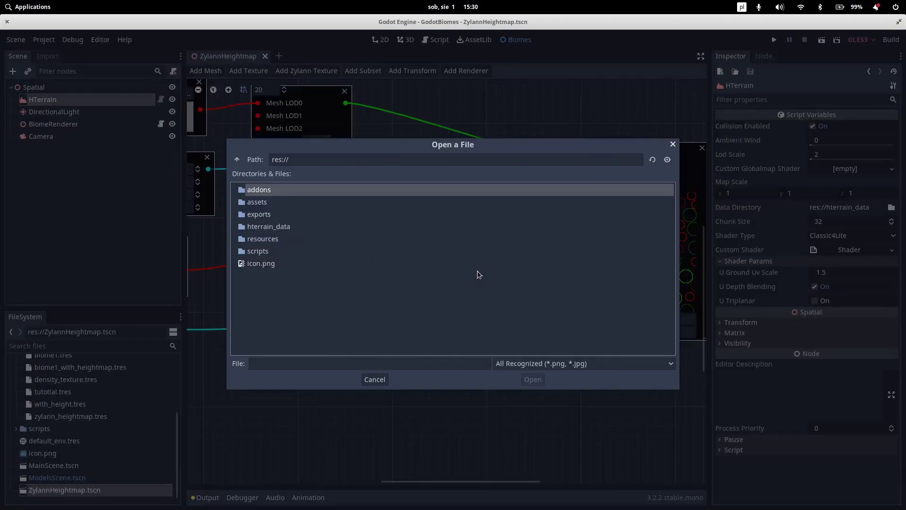
{"action": "double_click", "coordinate": [268, 203]}
{"action": "double_click", "coordinate": [270, 217]}
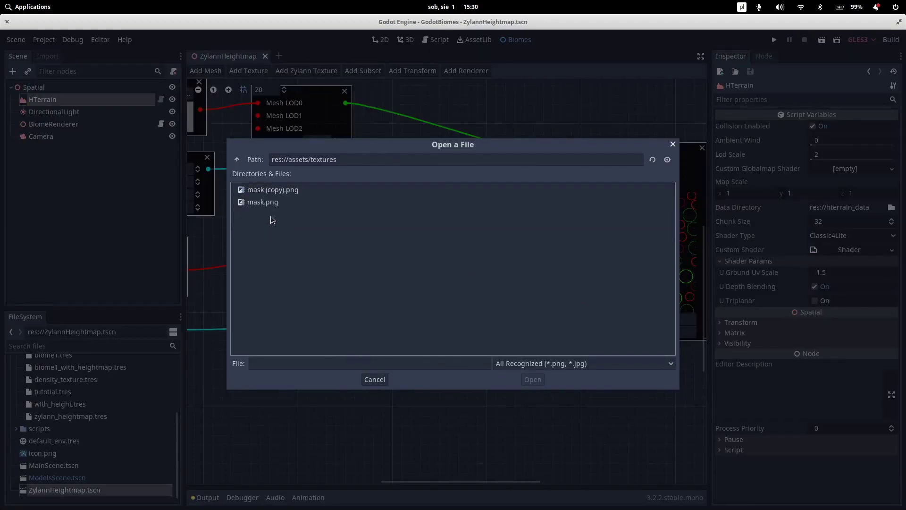
{"action": "left_click", "coordinate": [276, 188]}
{"action": "double_click", "coordinate": [276, 188]}
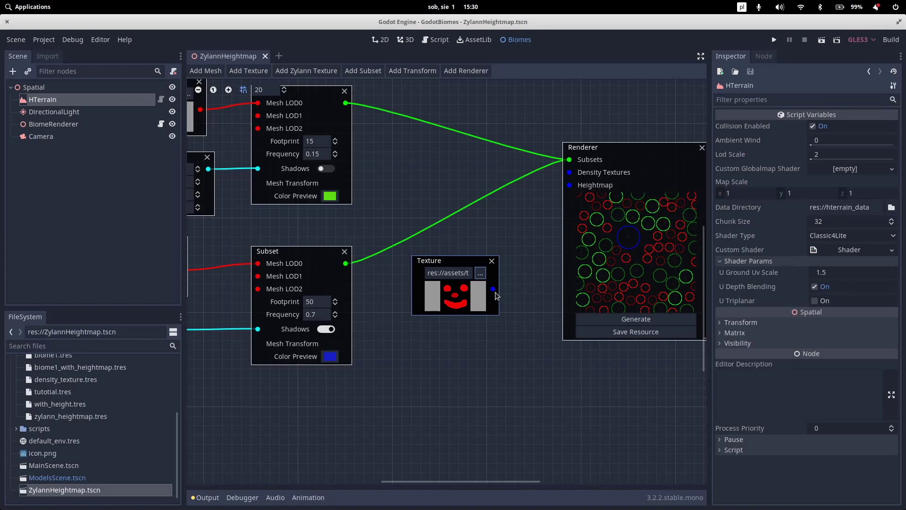
{"action": "left_click_drag", "start_coordinate": [493, 289], "coordinate": [569, 170]}
{"action": "left_click", "coordinate": [492, 261]}
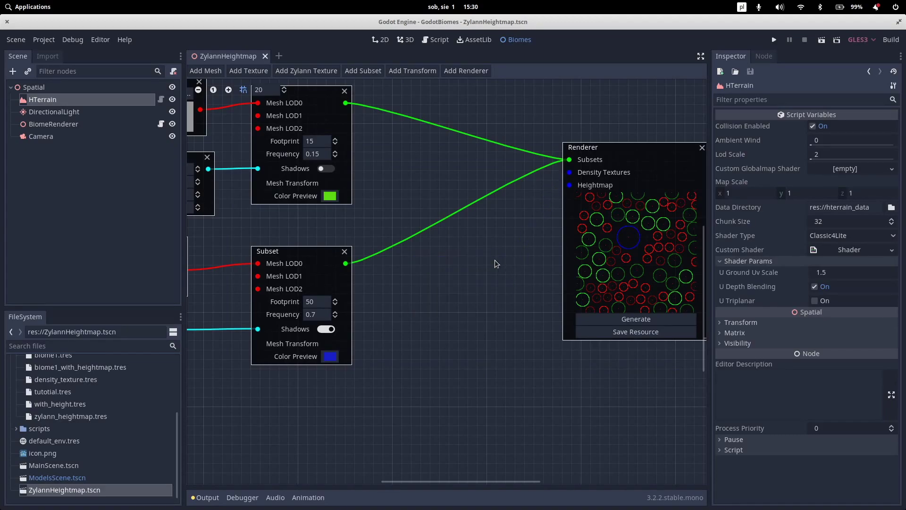
Step: Add a Zylann Texture of type SPLAT and wire it into the Renderer's Density Textures
{"action": "left_click", "coordinate": [301, 72]}
{"action": "left_click_drag", "start_coordinate": [257, 147], "coordinate": [403, 284]}
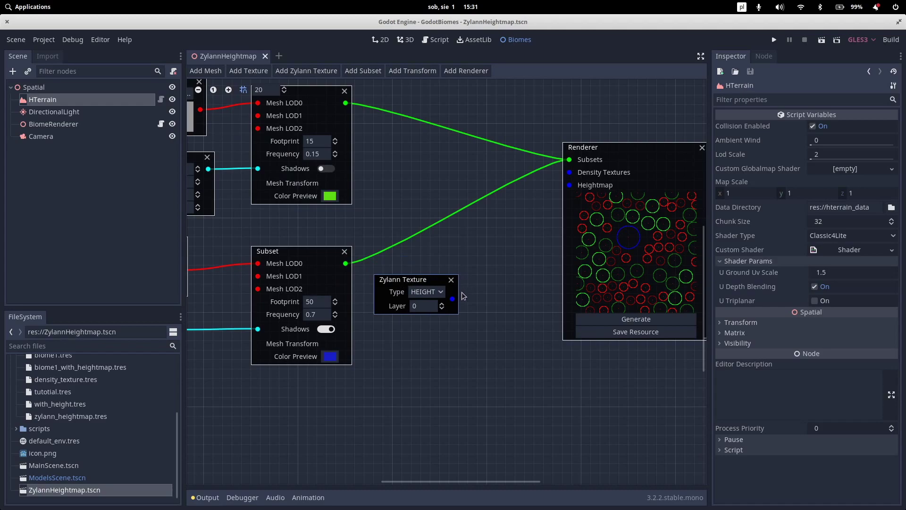
{"action": "left_click", "coordinate": [429, 293]}
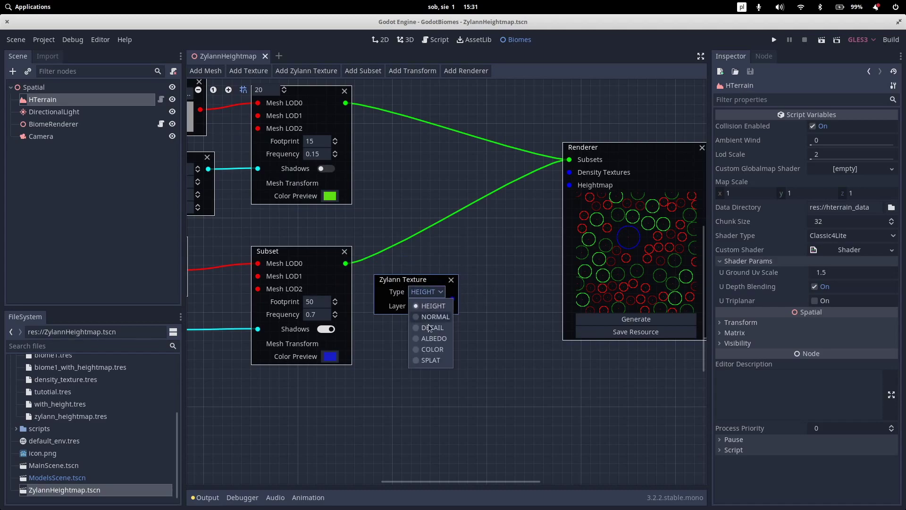
{"action": "left_click", "coordinate": [438, 358]}
{"action": "left_click_drag", "start_coordinate": [453, 300], "coordinate": [570, 172]}
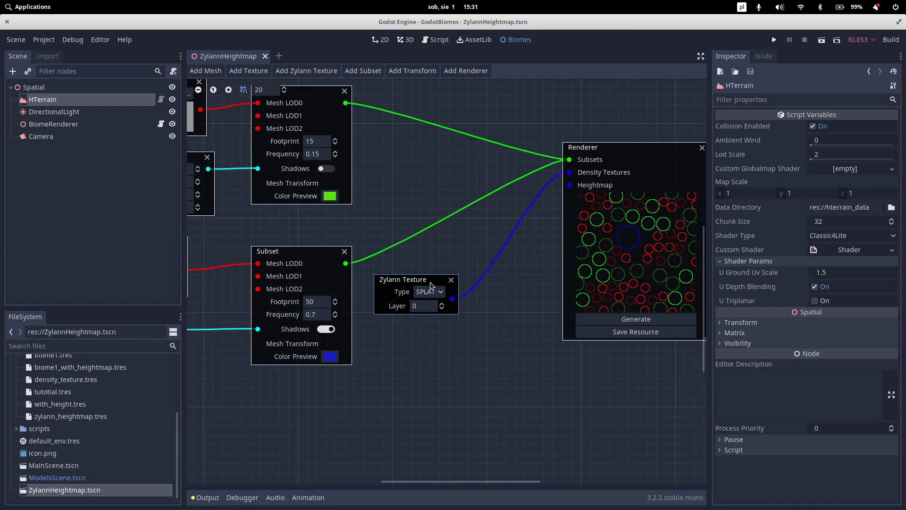
{"action": "left_click_drag", "start_coordinate": [431, 282], "coordinate": [439, 272]}
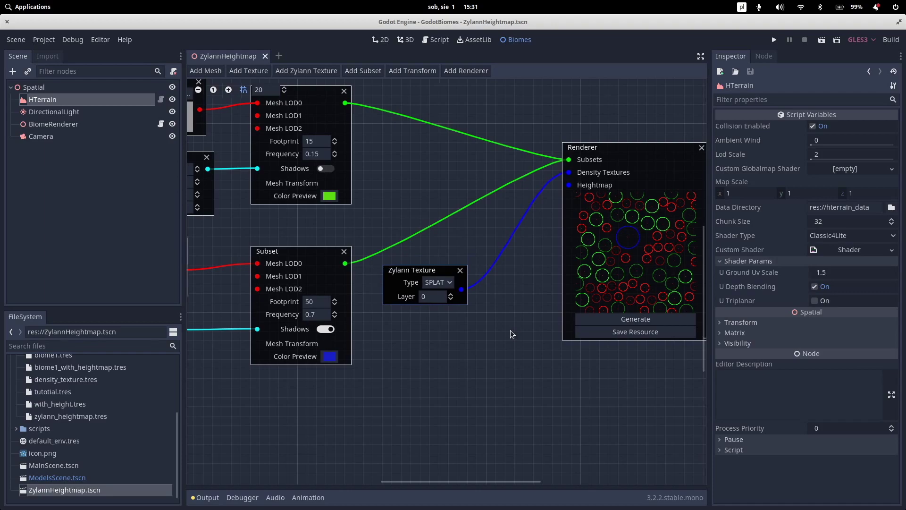
{"action": "scroll", "coordinate": [511, 330], "scroll_direction": "down", "scroll_amount": 2}
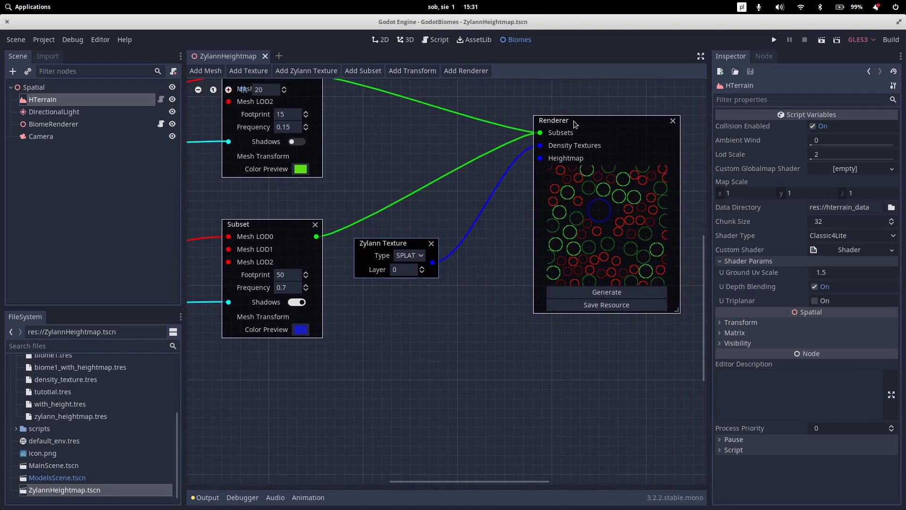
{"action": "scroll", "coordinate": [477, 263], "scroll_direction": "up", "scroll_amount": 2}
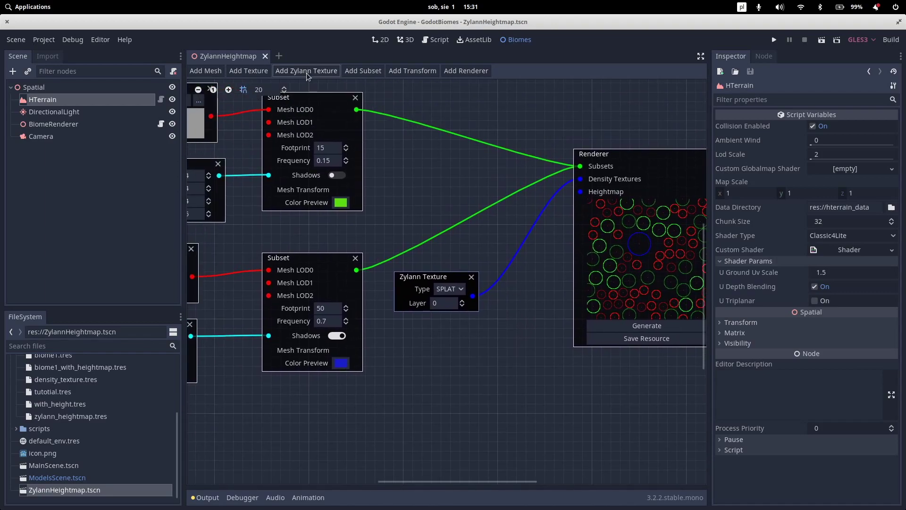
Step: Add a HEIGHT Zylann Texture below it and wire it into the Renderer's Heightmap
{"action": "left_click", "coordinate": [306, 72]}
{"action": "left_click_drag", "start_coordinate": [242, 146], "coordinate": [413, 328]}
{"action": "left_click_drag", "start_coordinate": [473, 343], "coordinate": [581, 192]}
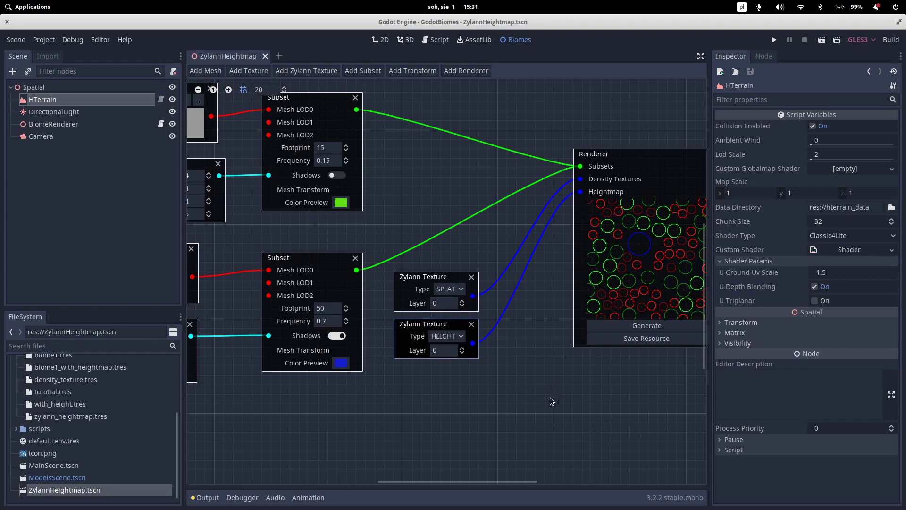
{"action": "middle_click_drag", "start_coordinate": [511, 398], "coordinate": [537, 395]}
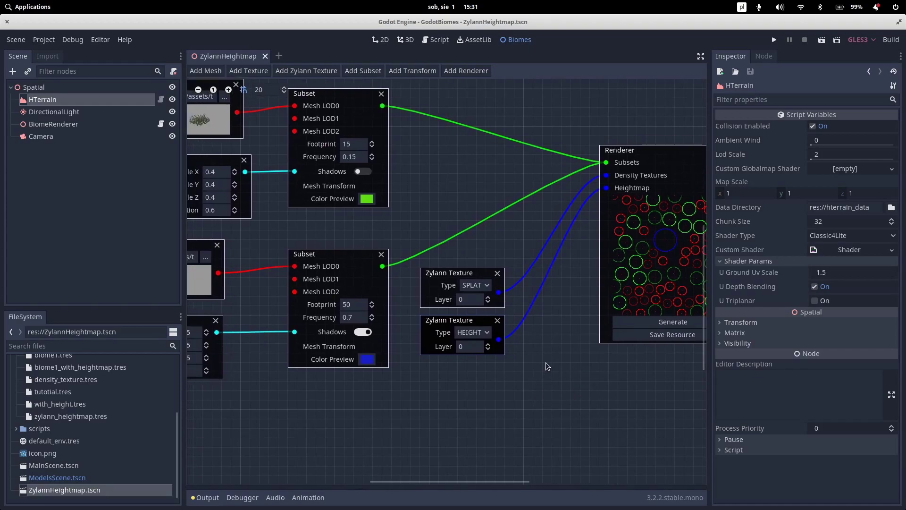
{"action": "middle_click_drag", "start_coordinate": [483, 397], "coordinate": [574, 415]}
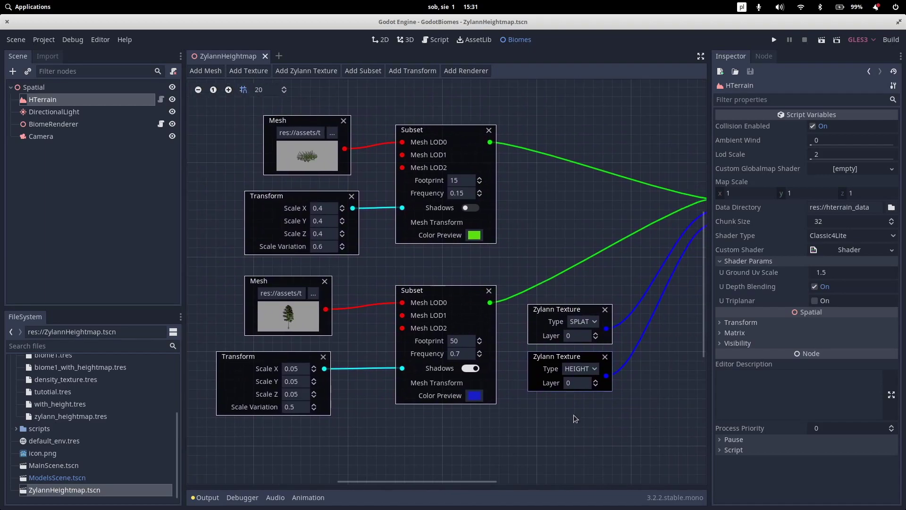
{"action": "left_click", "coordinate": [198, 89]}
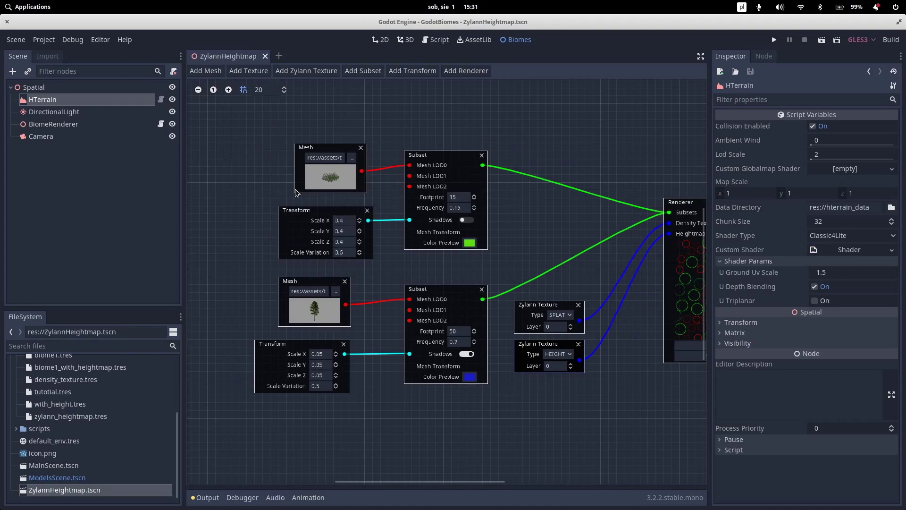
{"action": "scroll", "coordinate": [217, 156], "scroll_direction": "right", "scroll_amount": 3}
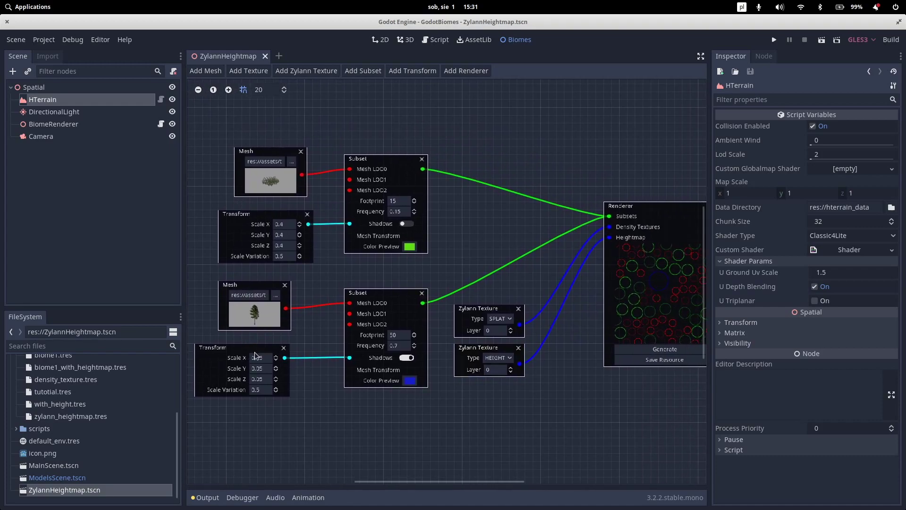
Step: Nudge the lower Transform node and run Generate on the Renderer four times
{"action": "left_click_drag", "start_coordinate": [259, 350], "coordinate": [275, 348]}
{"action": "scroll", "coordinate": [508, 438], "scroll_direction": "right", "scroll_amount": 1}
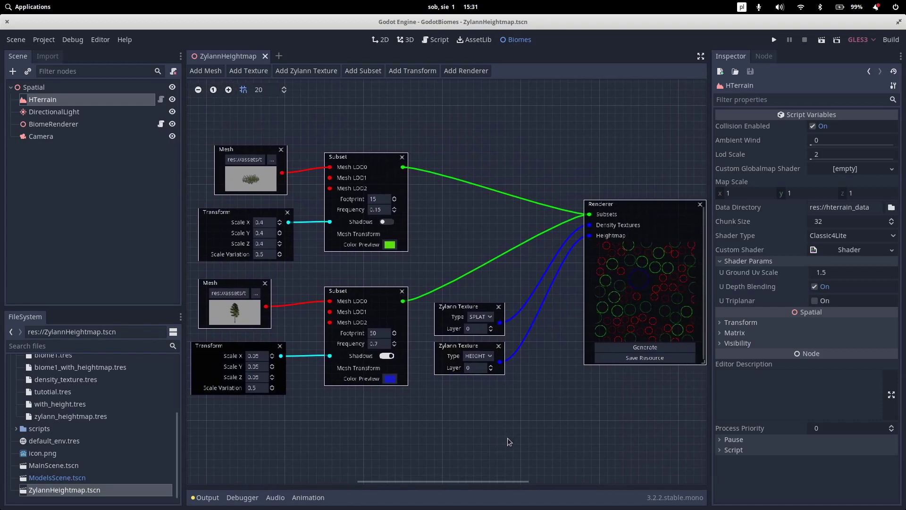
{"action": "left_click", "coordinate": [662, 350]}
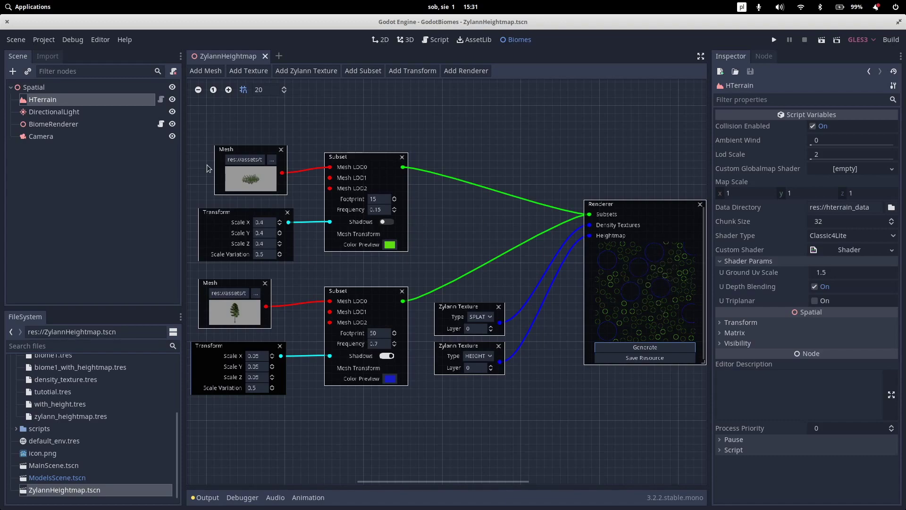
{"action": "left_click", "coordinate": [643, 347]}
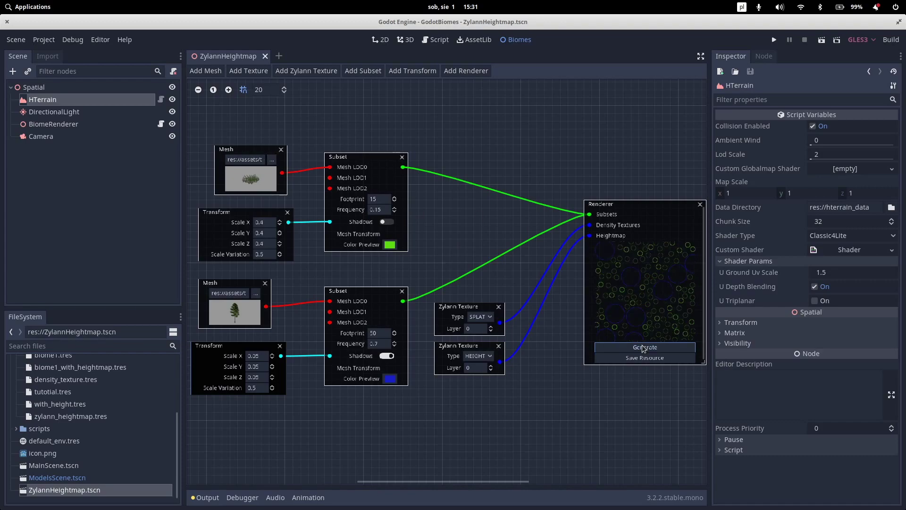
{"action": "left_click", "coordinate": [643, 348]}
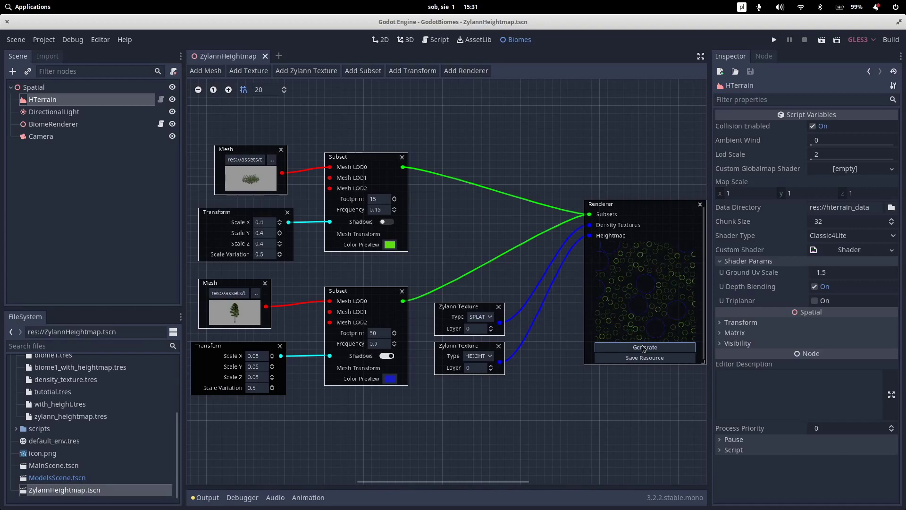
{"action": "left_click", "coordinate": [643, 347]}
Step: Trim a digit from the tree subset's Frequency and regenerate the Renderer preview
{"action": "left_click", "coordinate": [389, 342]}
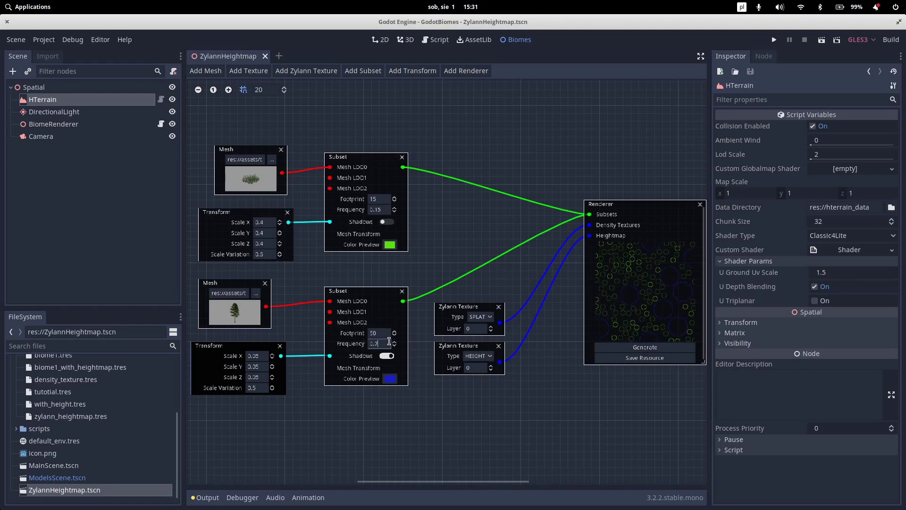
{"action": "key", "text": "BackSpace"}
{"action": "left_click", "coordinate": [648, 347]}
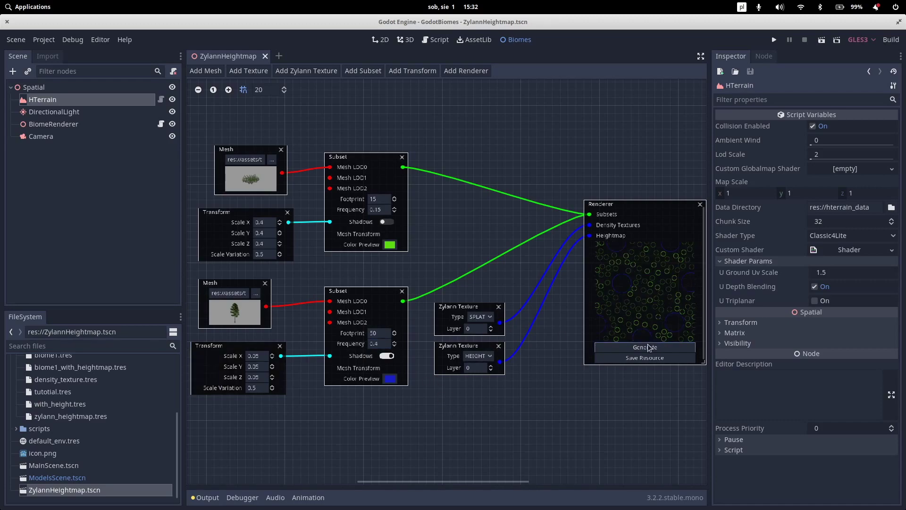
{"action": "left_click", "coordinate": [648, 348]}
{"action": "left_click", "coordinate": [648, 348]}
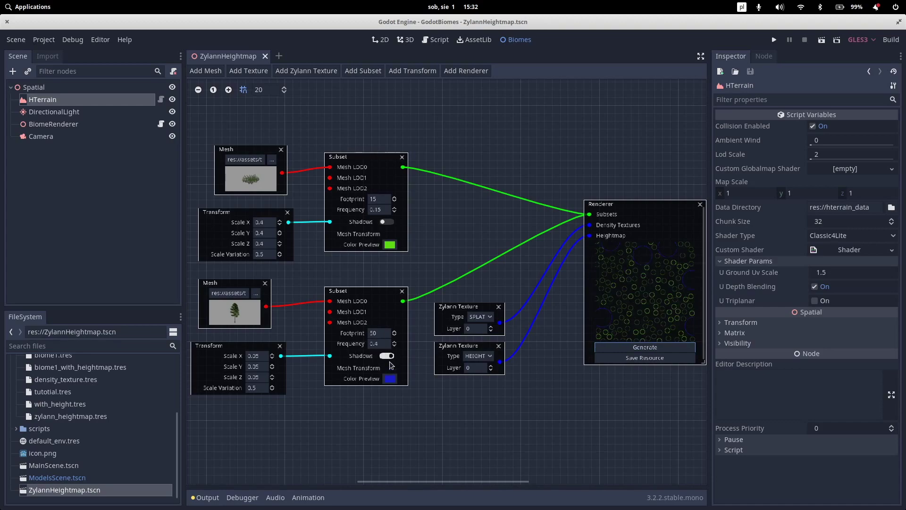
Step: Restore the tree subset's Frequency to 0.7 and regenerate the preview with larger tree circles
{"action": "left_click", "coordinate": [384, 344]}
{"action": "left_click", "coordinate": [625, 346]}
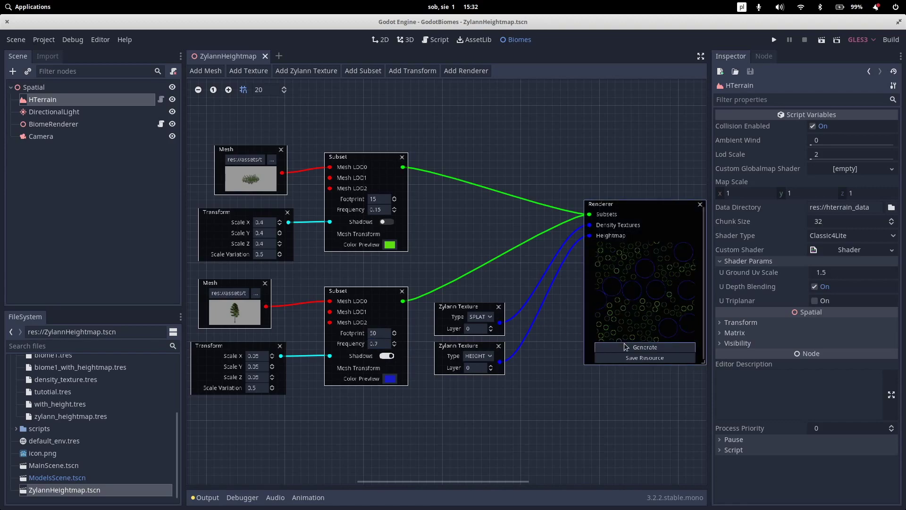
{"action": "left_click", "coordinate": [624, 346]}
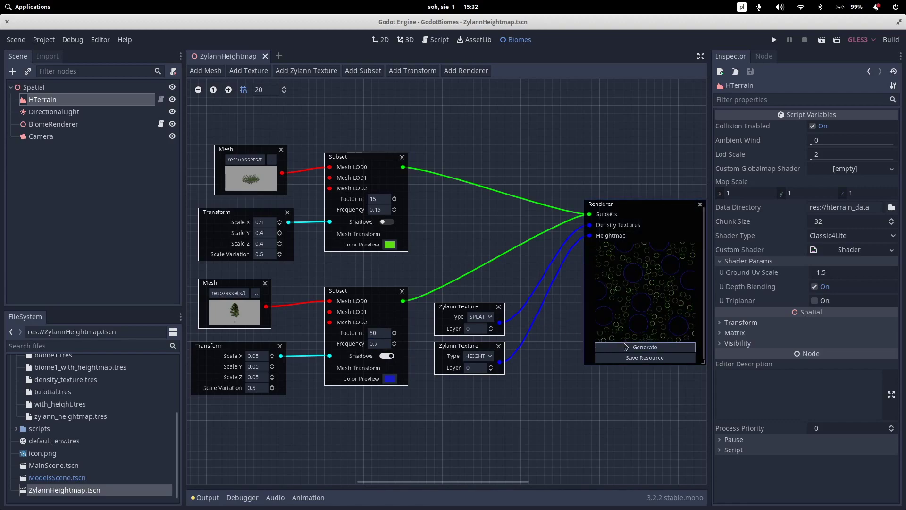
{"action": "left_click", "coordinate": [624, 346]}
{"action": "left_click", "coordinate": [625, 347]}
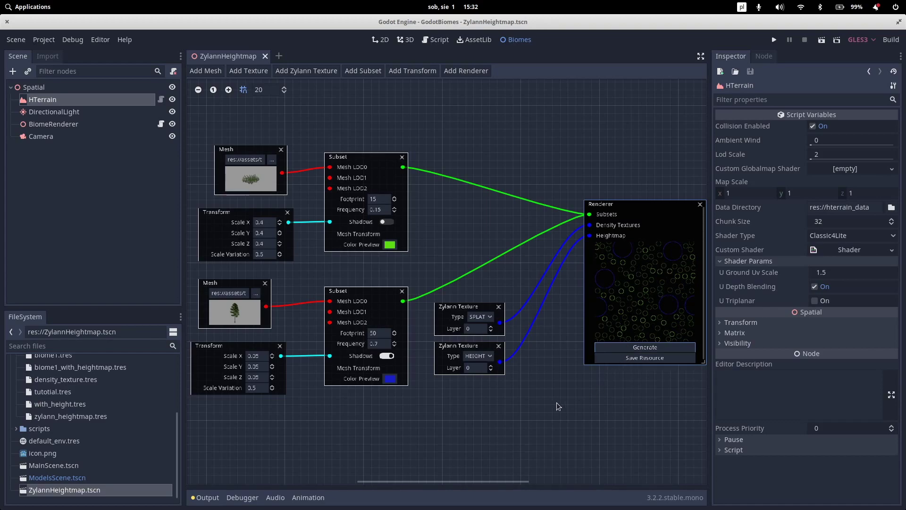
Step: Use the Renderer node's Save Resource to store the graph as yt.tres in res://resources
{"action": "middle_click_drag", "start_coordinate": [557, 402], "coordinate": [557, 380]}
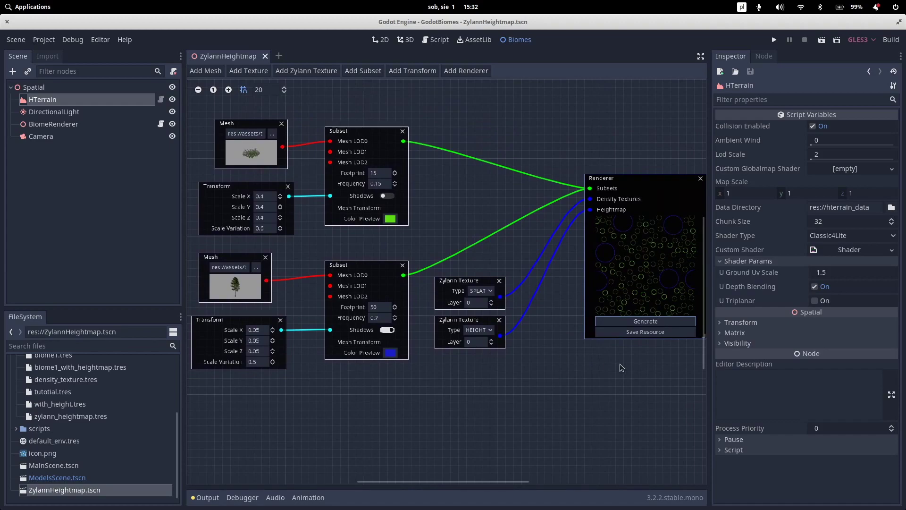
{"action": "mouse_move", "coordinate": [637, 384]}
{"action": "middle_mouse_down"}
{"action": "mouse_move", "coordinate": [626, 381]}
{"action": "mouse_move", "coordinate": [638, 376]}
{"action": "middle_mouse_up"}
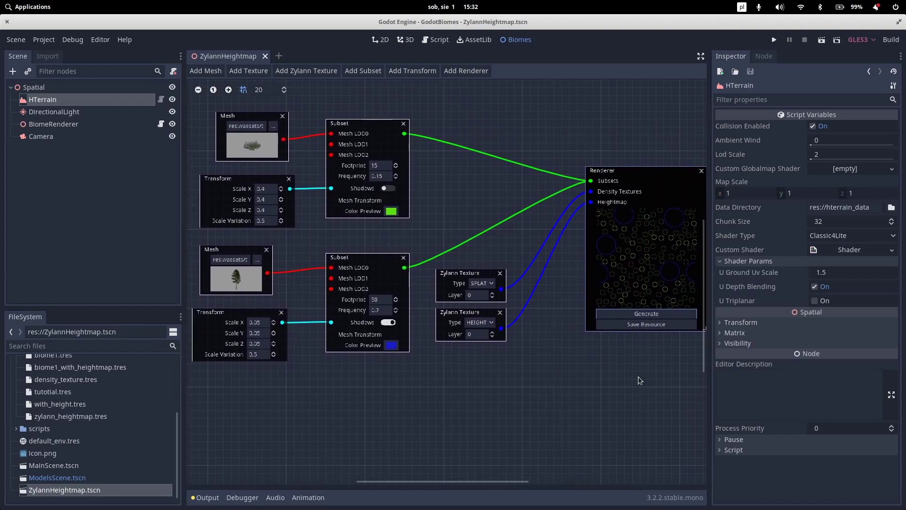
{"action": "left_click", "coordinate": [646, 324]}
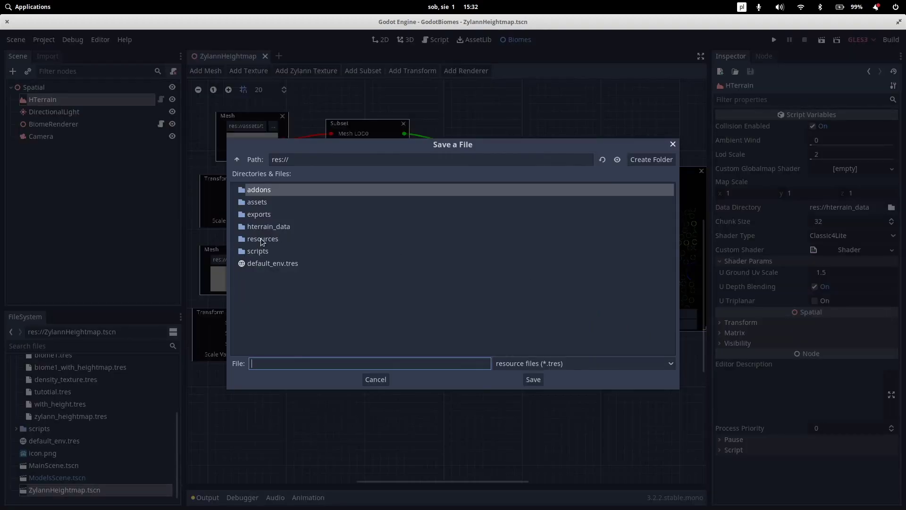
{"action": "double_click", "coordinate": [261, 239]}
{"action": "left_click", "coordinate": [285, 363]}
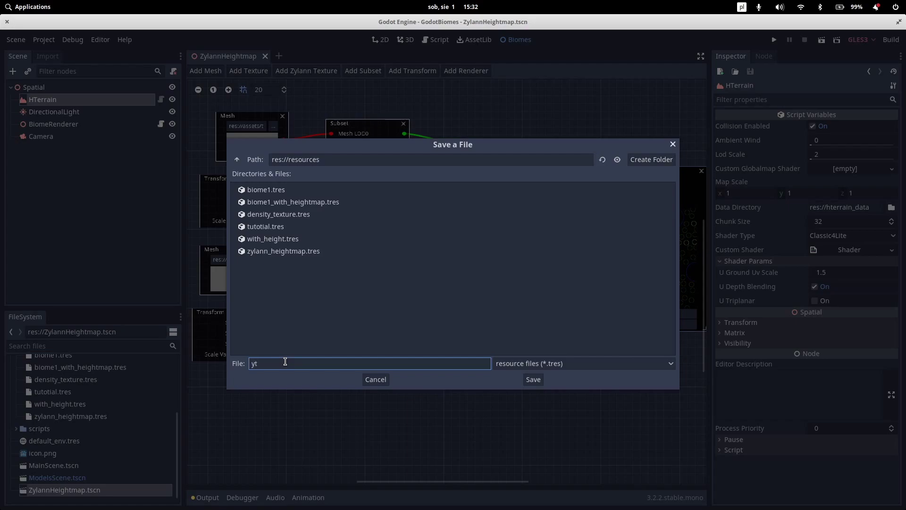
{"action": "left_click", "coordinate": [533, 378]}
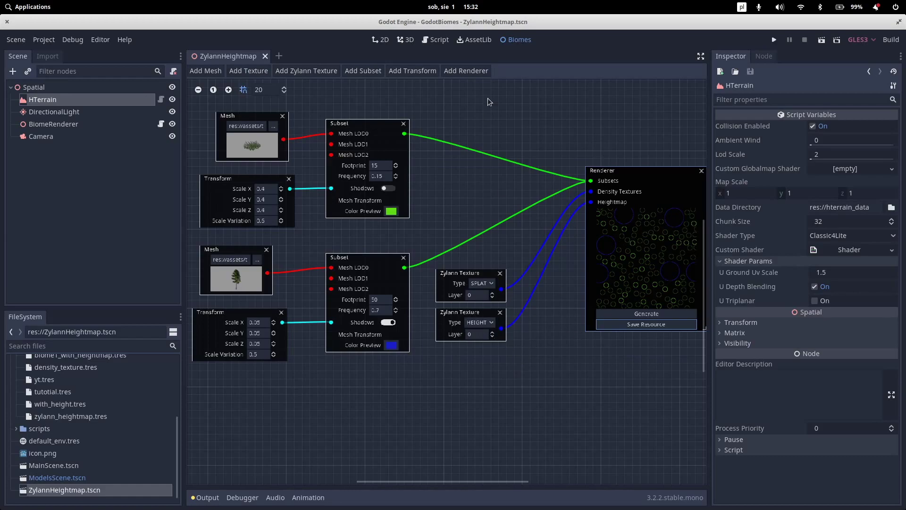
Step: In 3D, drop yt.tres onto BiomeRenderer's Biome field and save the ZylannHeightmap scene
{"action": "left_click", "coordinate": [407, 39]}
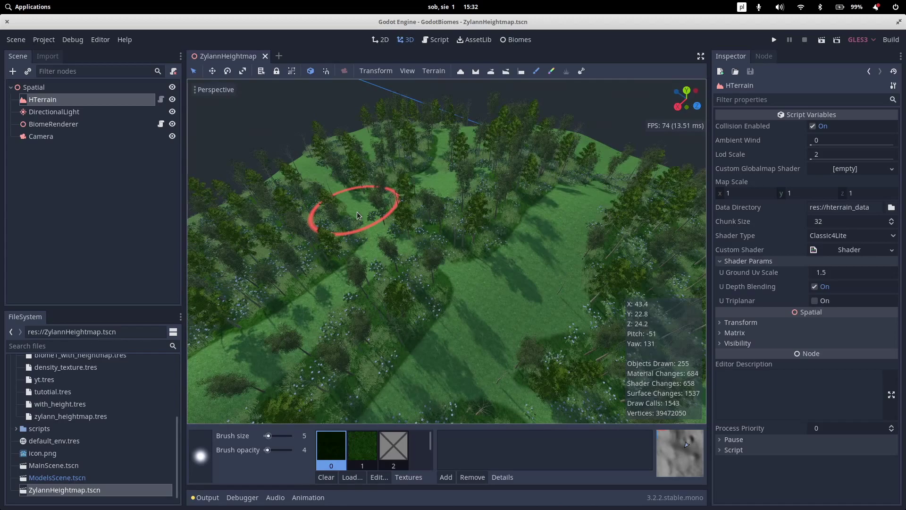
{"action": "left_click", "coordinate": [62, 126]}
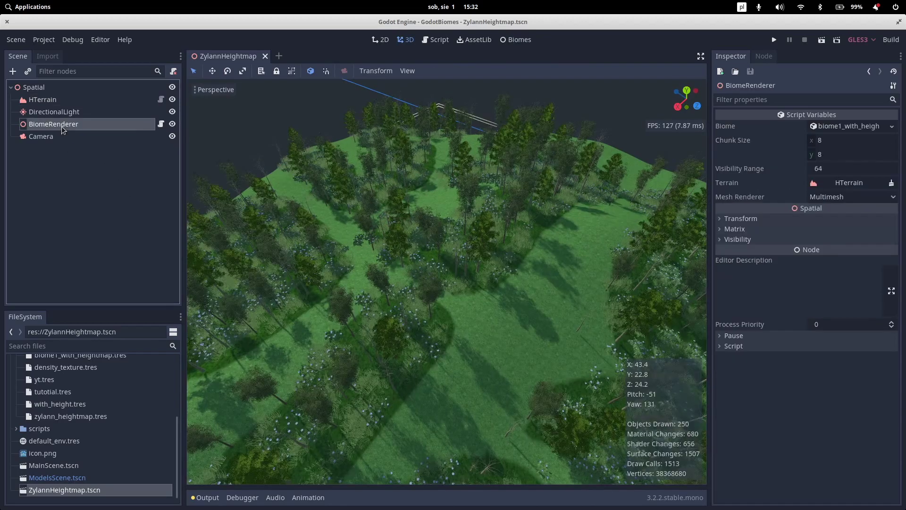
{"action": "scroll", "coordinate": [80, 431], "scroll_direction": "up", "scroll_amount": 3}
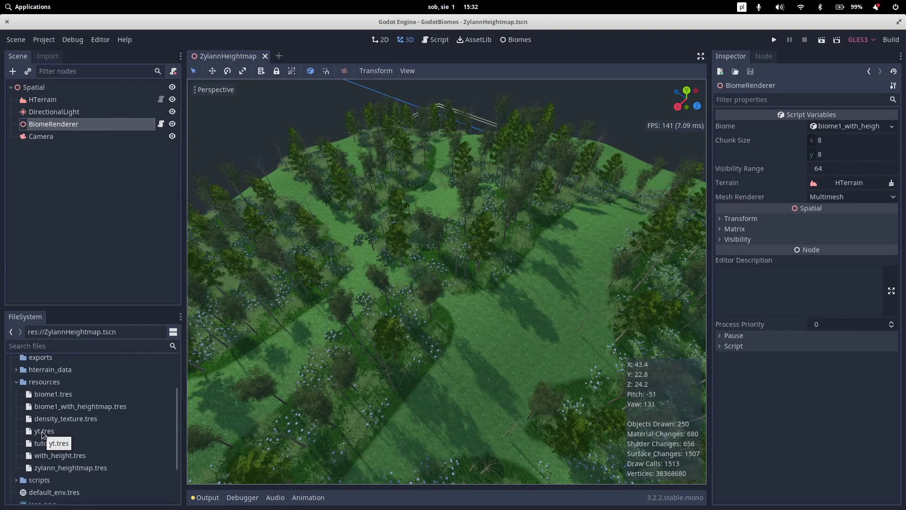
{"action": "left_click", "coordinate": [44, 432]}
{"action": "left_click_drag", "start_coordinate": [25, 431], "coordinate": [838, 127]}
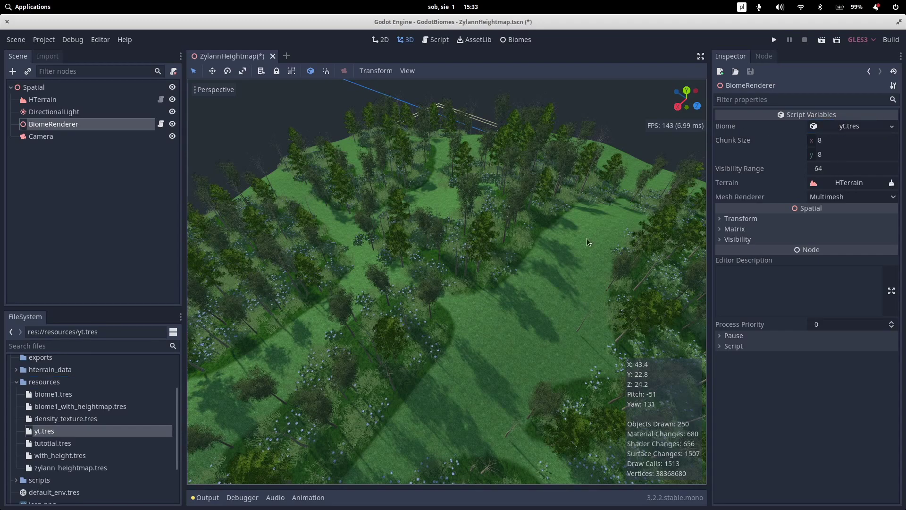
{"action": "key", "text": "ctrl+s"}
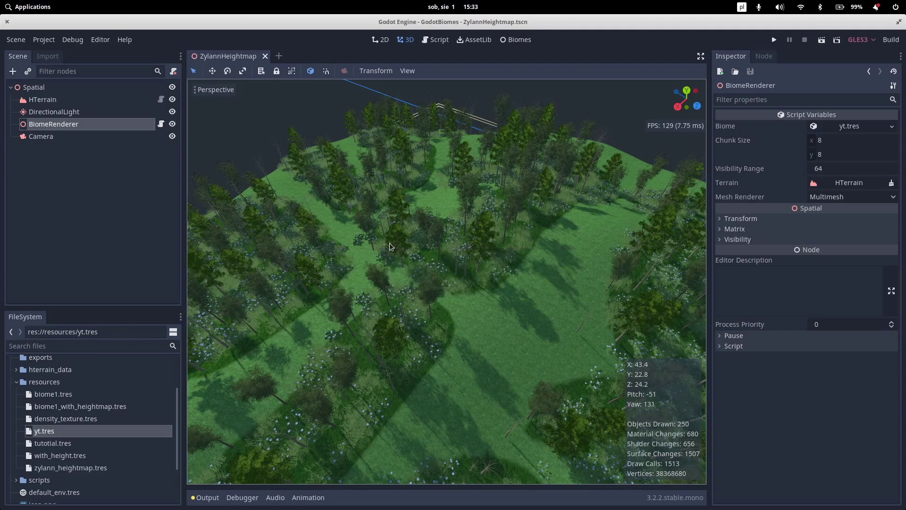
Step: Close and reopen ZylannHeightmap.tscn to reload the terrain
{"action": "left_click", "coordinate": [265, 57]}
{"action": "scroll", "coordinate": [135, 441], "scroll_direction": "down", "scroll_amount": 3}
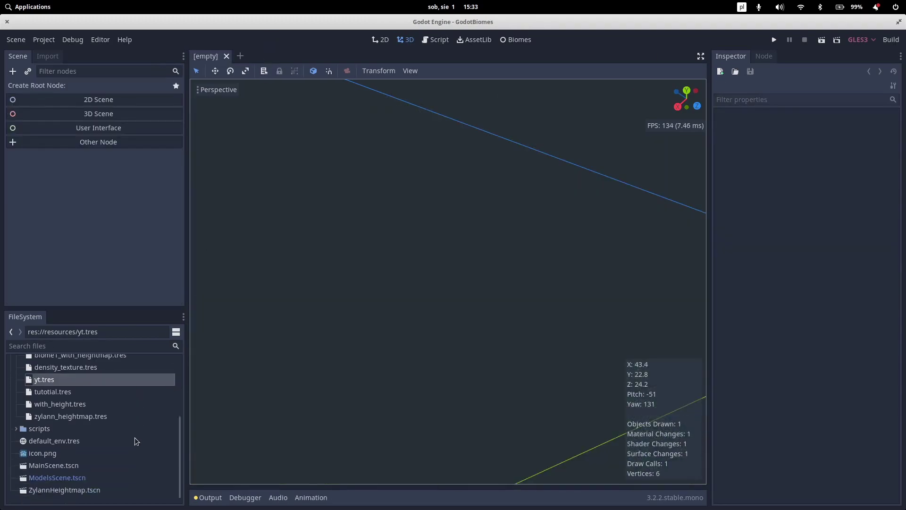
{"action": "double_click", "coordinate": [81, 489]}
Step: Orbit and zoom around the hill to inspect the new pine trees and tall grass
{"action": "middle_click_drag", "start_coordinate": [467, 240], "coordinate": [288, 234]}
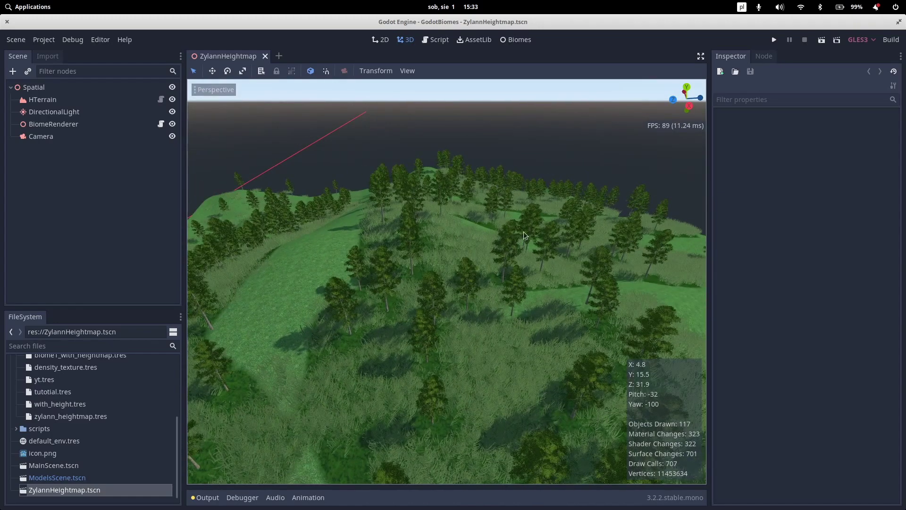
{"action": "scroll", "coordinate": [523, 232], "scroll_direction": "down", "scroll_amount": 2}
{"action": "scroll", "coordinate": [467, 274], "scroll_direction": "up", "scroll_amount": 2}
{"action": "scroll", "coordinate": [460, 292], "scroll_direction": "up", "scroll_amount": 2}
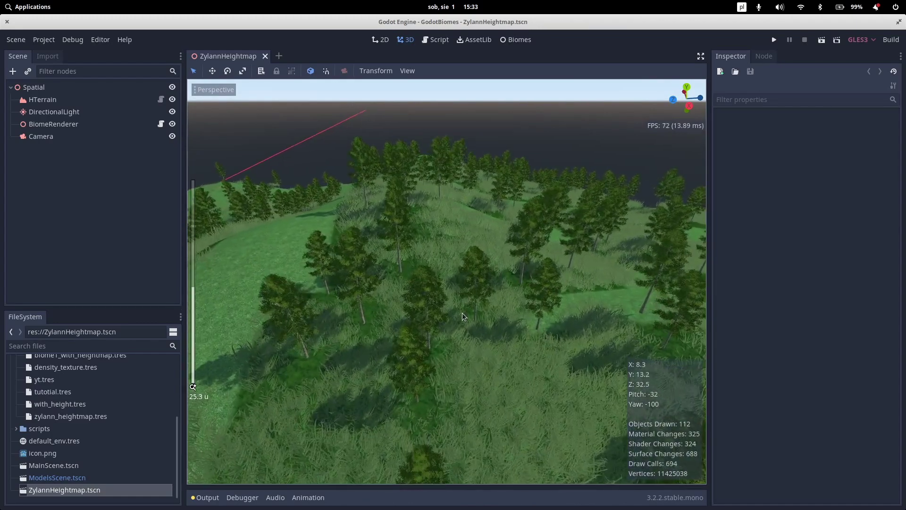
{"action": "middle_click_drag", "start_coordinate": [462, 313], "coordinate": [452, 302]}
{"action": "scroll", "coordinate": [448, 302], "scroll_direction": "up", "scroll_amount": 2}
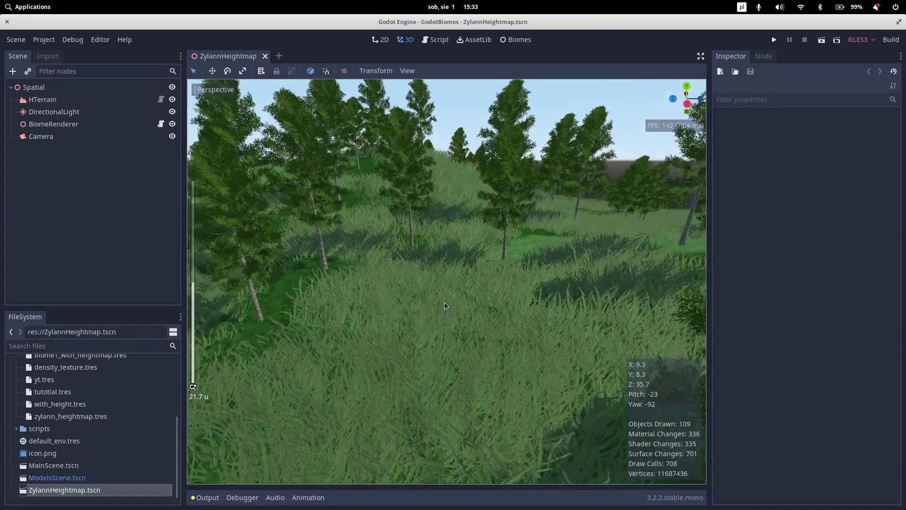
{"action": "scroll", "coordinate": [413, 239], "scroll_direction": "down", "scroll_amount": 2}
{"action": "middle_click_drag", "start_coordinate": [415, 238], "coordinate": [421, 249]}
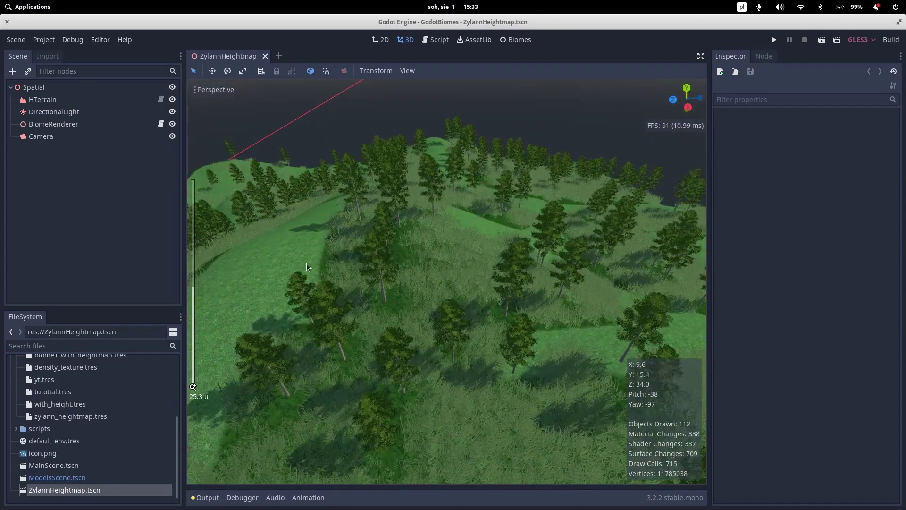
{"action": "middle_click_drag", "start_coordinate": [395, 297], "coordinate": [298, 234]}
{"action": "scroll", "coordinate": [373, 224], "scroll_direction": "up", "scroll_amount": 2}
Step: Select HTerrain, set brush opacity to 100, and paint trees and denser grass across the hill
{"action": "left_click", "coordinate": [81, 100]}
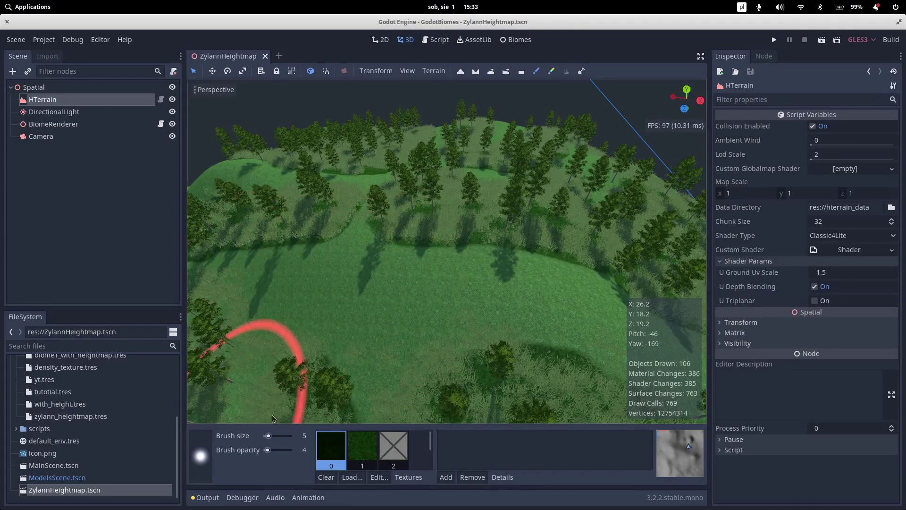
{"action": "mouse_move", "coordinate": [268, 450]}
{"action": "left_mouse_down"}
{"action": "mouse_move", "coordinate": [303, 455]}
{"action": "mouse_move", "coordinate": [267, 436]}
{"action": "left_mouse_up"}
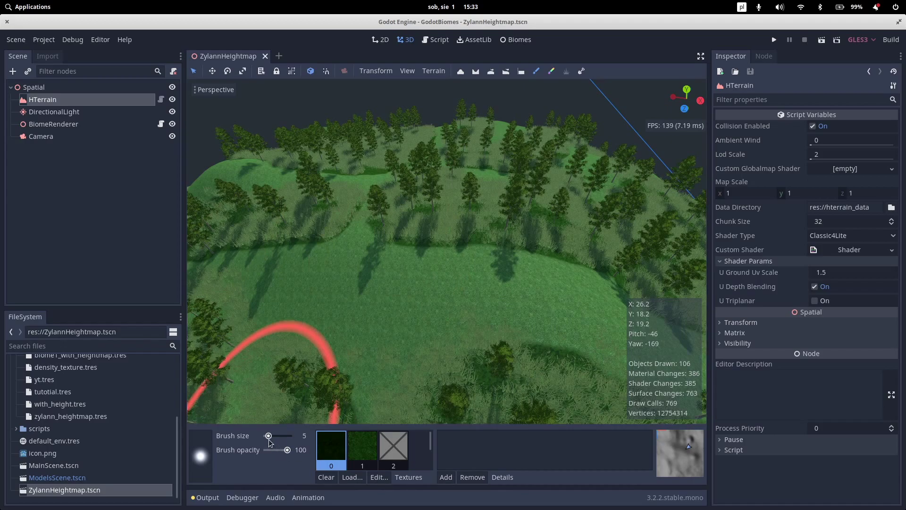
{"action": "mouse_move", "coordinate": [421, 288]}
{"action": "left_mouse_down"}
{"action": "mouse_move", "coordinate": [456, 339]}
{"action": "mouse_move", "coordinate": [483, 356]}
{"action": "mouse_move", "coordinate": [495, 313]}
{"action": "mouse_move", "coordinate": [529, 296]}
{"action": "mouse_move", "coordinate": [549, 347]}
{"action": "mouse_move", "coordinate": [550, 306]}
{"action": "mouse_move", "coordinate": [577, 330]}
{"action": "mouse_move", "coordinate": [633, 325]}
{"action": "mouse_move", "coordinate": [587, 294]}
{"action": "left_mouse_up"}
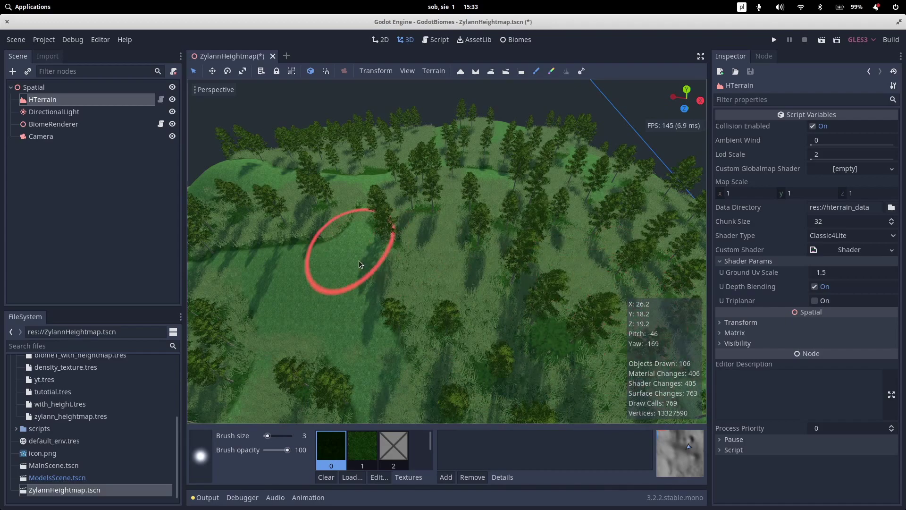
Step: Orbit around the terrain to view the painted patches and the horizon
{"action": "scroll", "coordinate": [364, 245], "scroll_direction": "down", "scroll_amount": 3}
{"action": "middle_click_drag", "start_coordinate": [400, 308], "coordinate": [319, 313]}
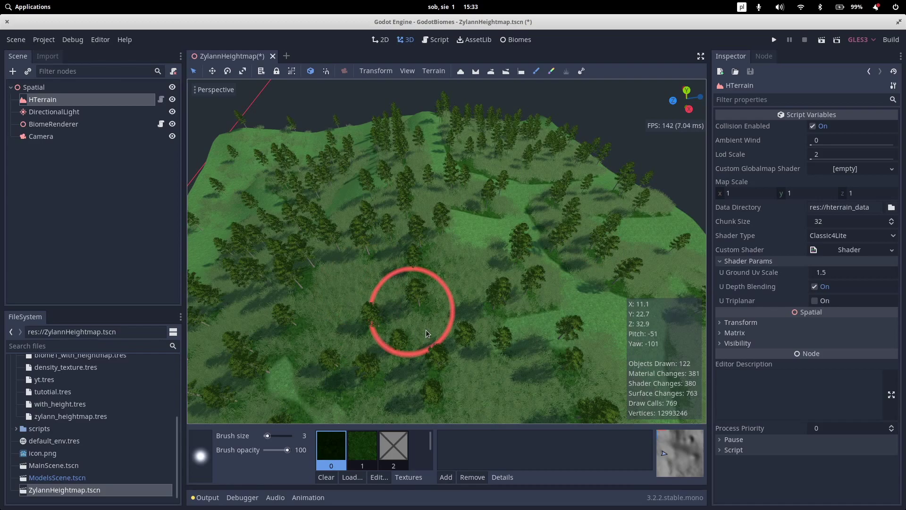
{"action": "middle_click_drag", "start_coordinate": [426, 329], "coordinate": [514, 296]}
{"action": "scroll", "coordinate": [514, 296], "scroll_direction": "down", "scroll_amount": 2}
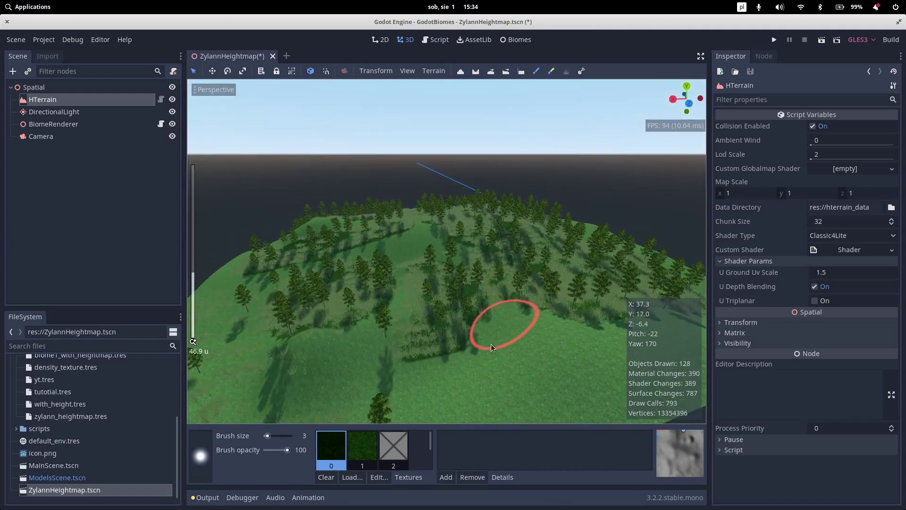
{"action": "mouse_move", "coordinate": [414, 342]}
{"action": "middle_mouse_down"}
{"action": "mouse_move", "coordinate": [433, 336]}
{"action": "mouse_move", "coordinate": [517, 354]}
{"action": "mouse_move", "coordinate": [507, 373]}
{"action": "mouse_move", "coordinate": [305, 385]}
{"action": "mouse_move", "coordinate": [331, 375]}
{"action": "middle_mouse_up"}
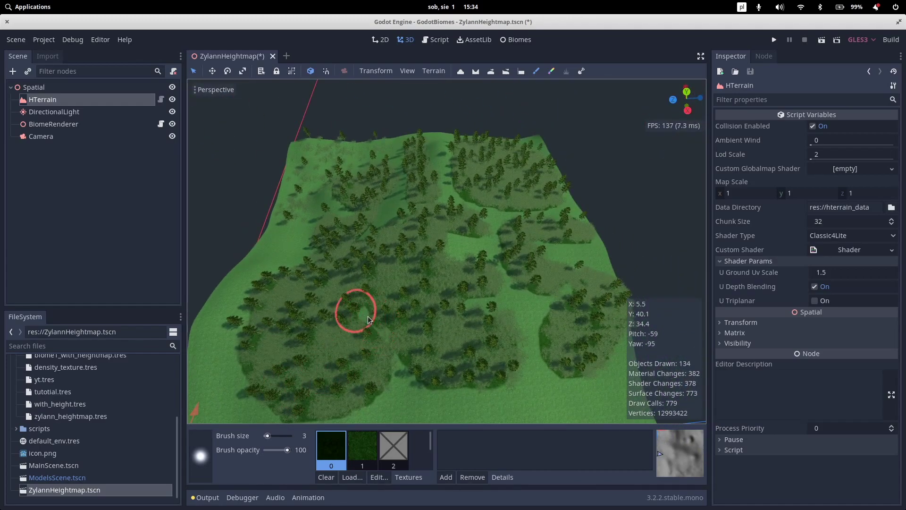
Step: Paint a lighter green strip across the terrain and zoom in to examine the painted ground
{"action": "mouse_move", "coordinate": [368, 319]}
{"action": "left_mouse_down"}
{"action": "mouse_move", "coordinate": [403, 332]}
{"action": "mouse_move", "coordinate": [415, 352]}
{"action": "left_mouse_up"}
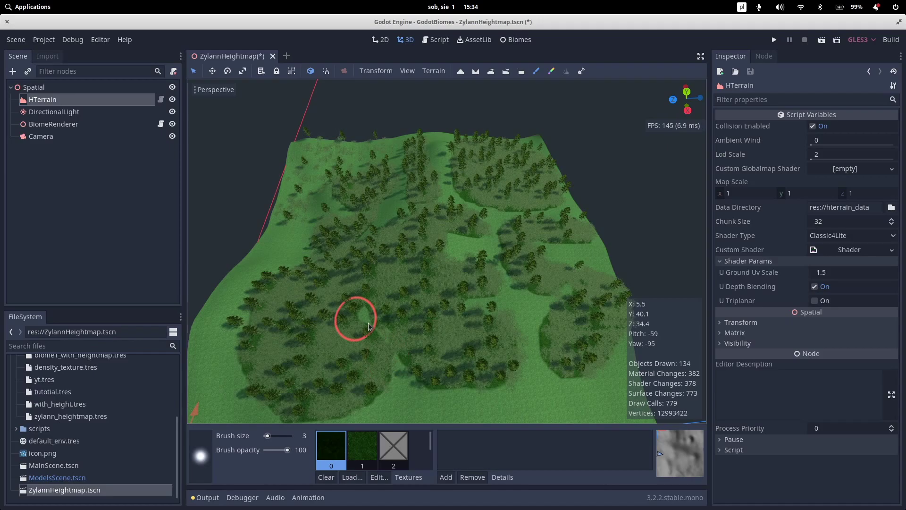
{"action": "scroll", "coordinate": [368, 324], "scroll_direction": "up", "scroll_amount": 5}
{"action": "mouse_move", "coordinate": [367, 327]}
{"action": "middle_mouse_down"}
{"action": "mouse_move", "coordinate": [433, 297]}
{"action": "mouse_move", "coordinate": [364, 308]}
{"action": "middle_mouse_up"}
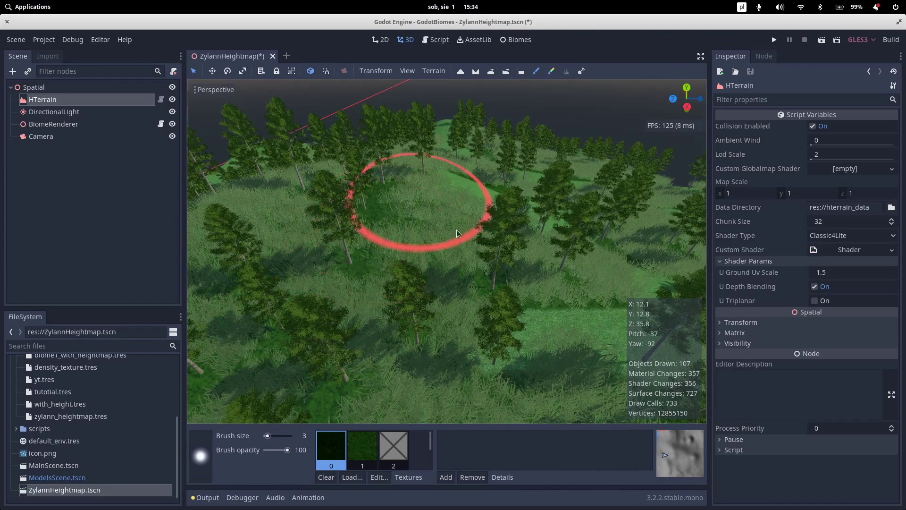
{"action": "mouse_move", "coordinate": [522, 228]}
{"action": "middle_mouse_down"}
{"action": "mouse_move", "coordinate": [446, 248]}
{"action": "mouse_move", "coordinate": [319, 225]}
{"action": "middle_mouse_up"}
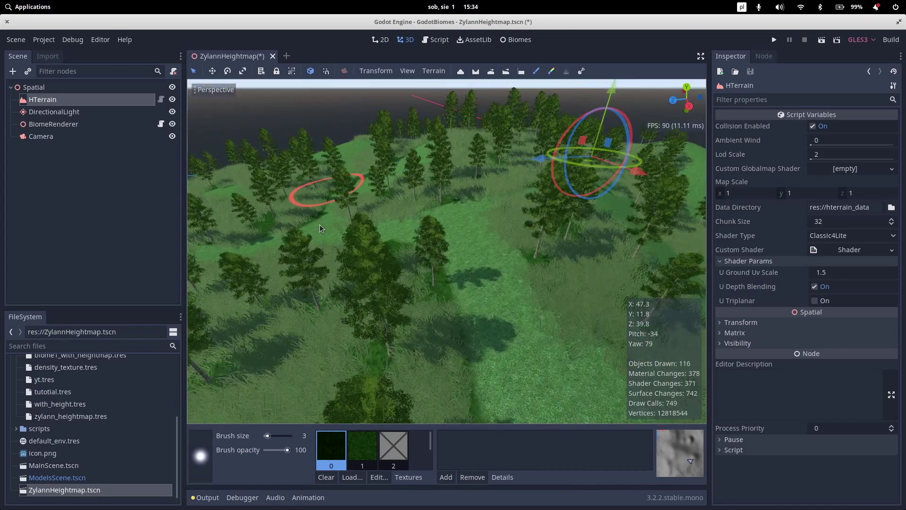